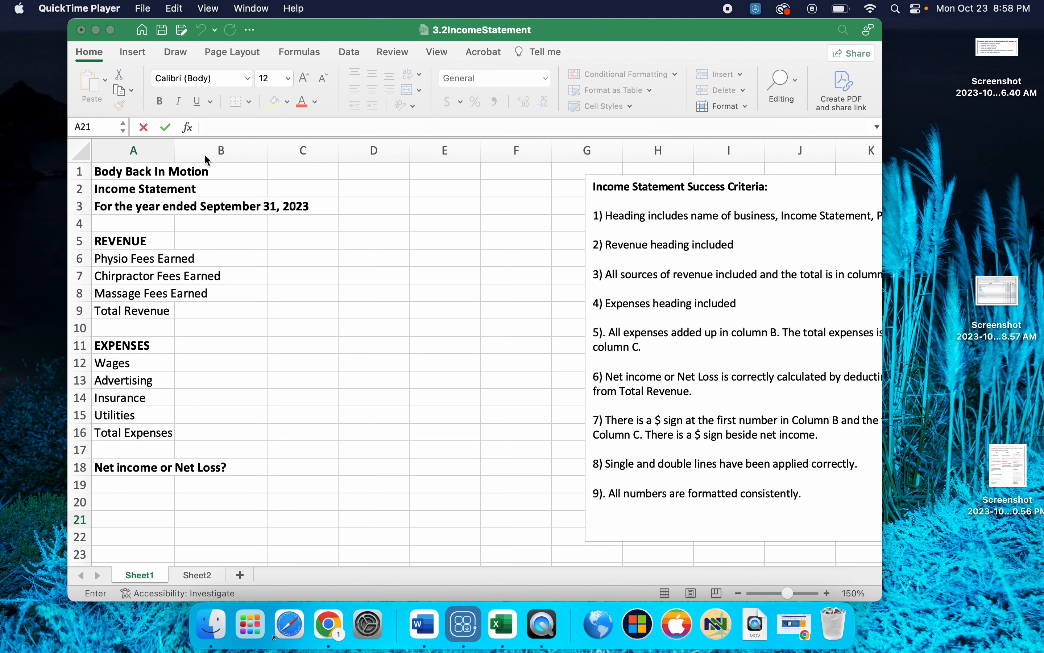
- Widen column A just enough to fit the revenue and expense account names
left_click(302, 190)
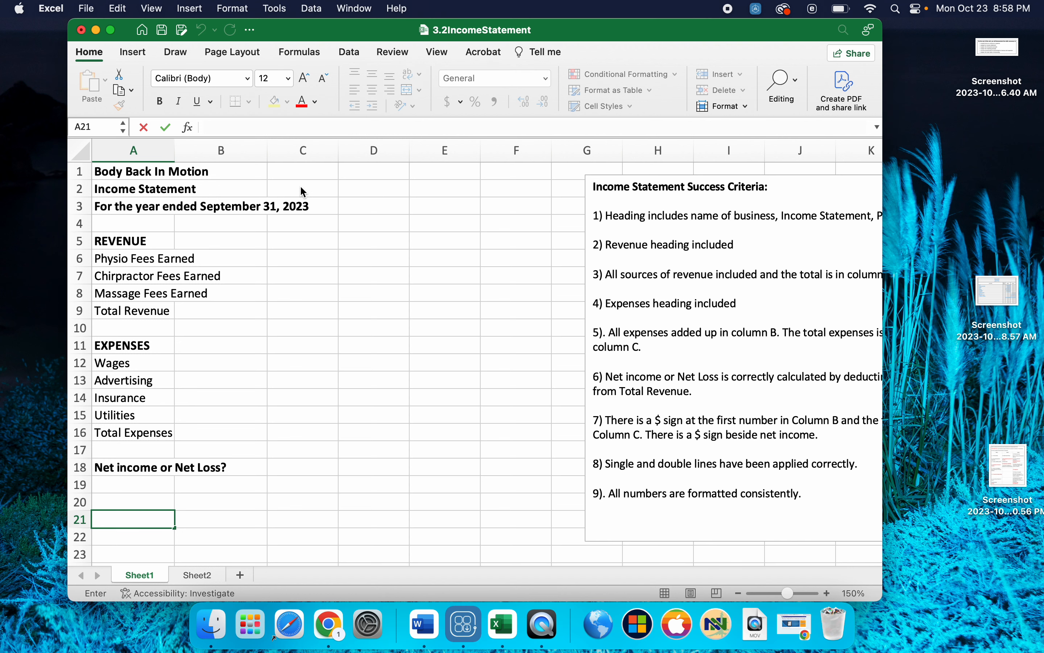
left_click(429, 190)
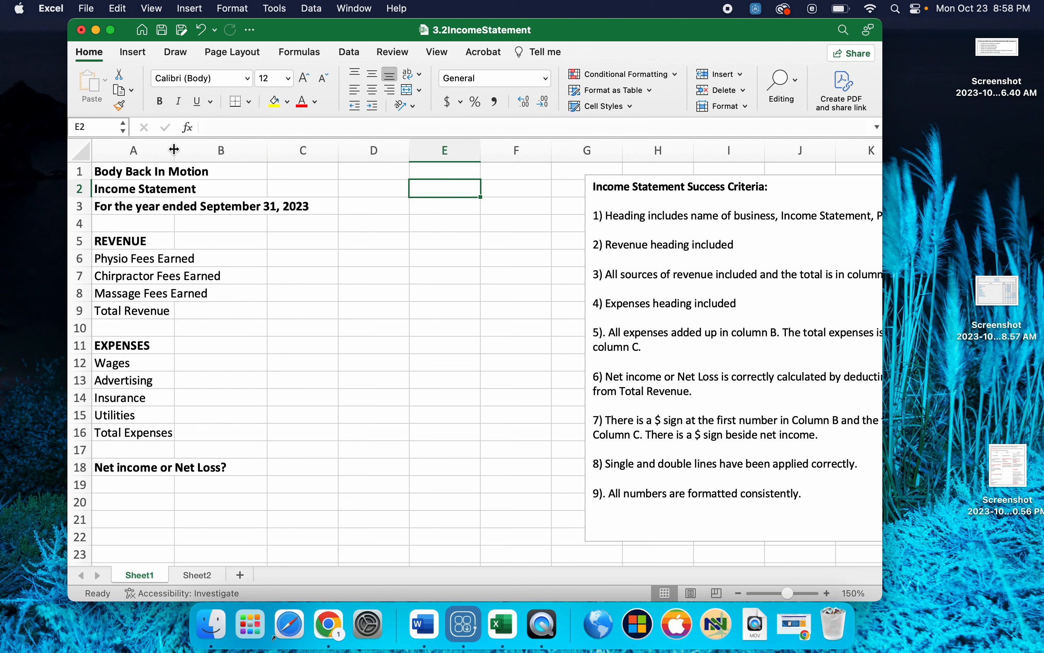
left_click_drag(175, 150, 314, 150)
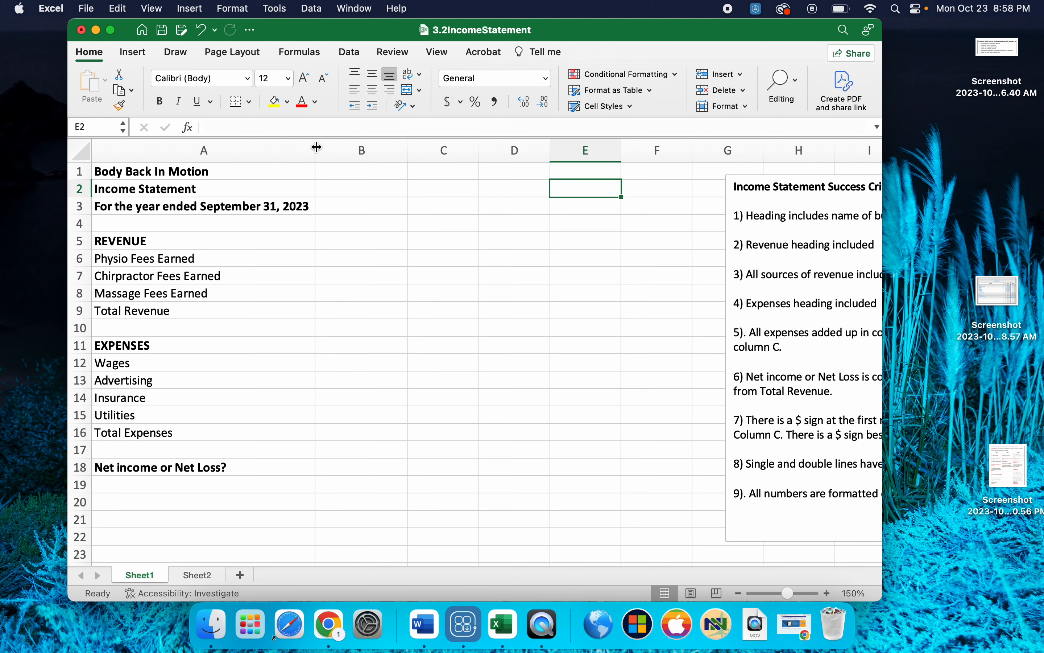
left_click_drag(314, 148, 232, 159)
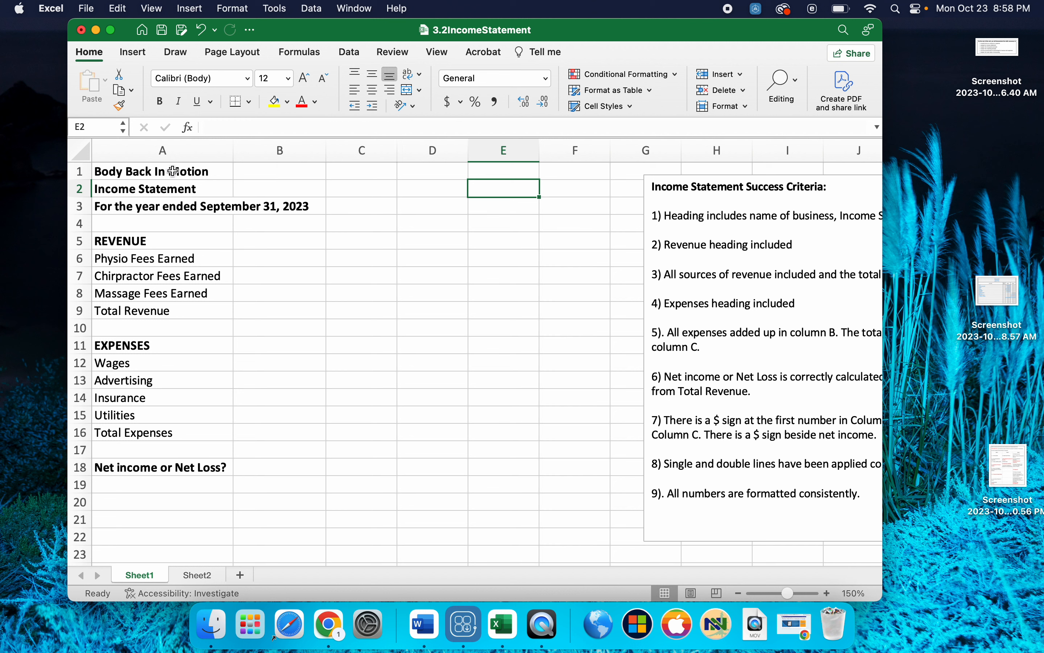
- Merge and center each of the three heading lines in rows 1 to 3 across columns A to C
left_click(159, 173)
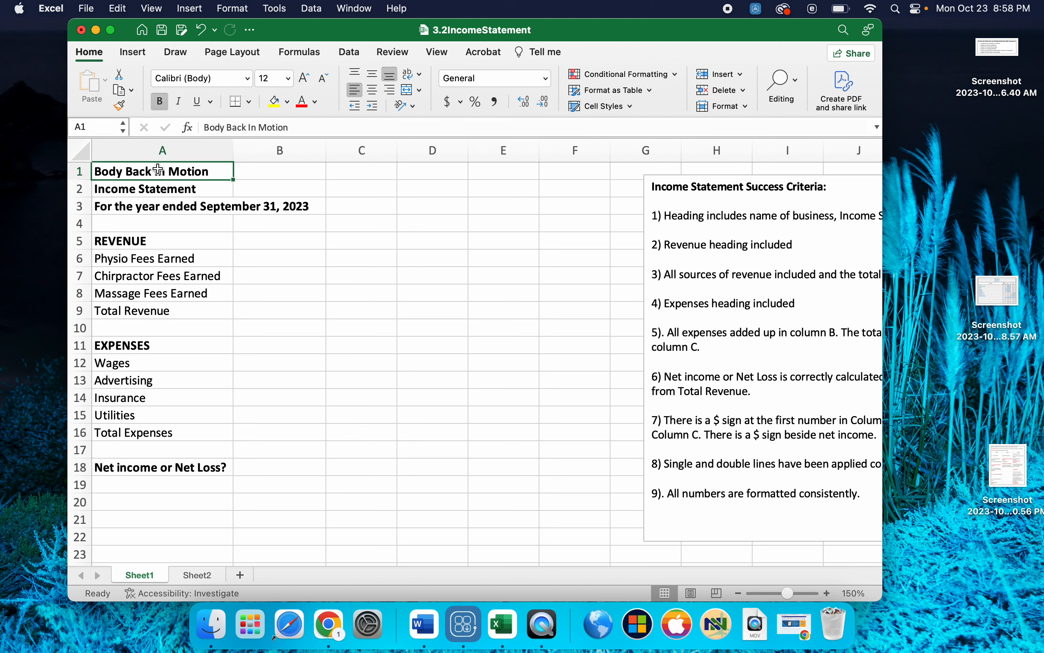
left_click_drag(159, 169, 366, 169)
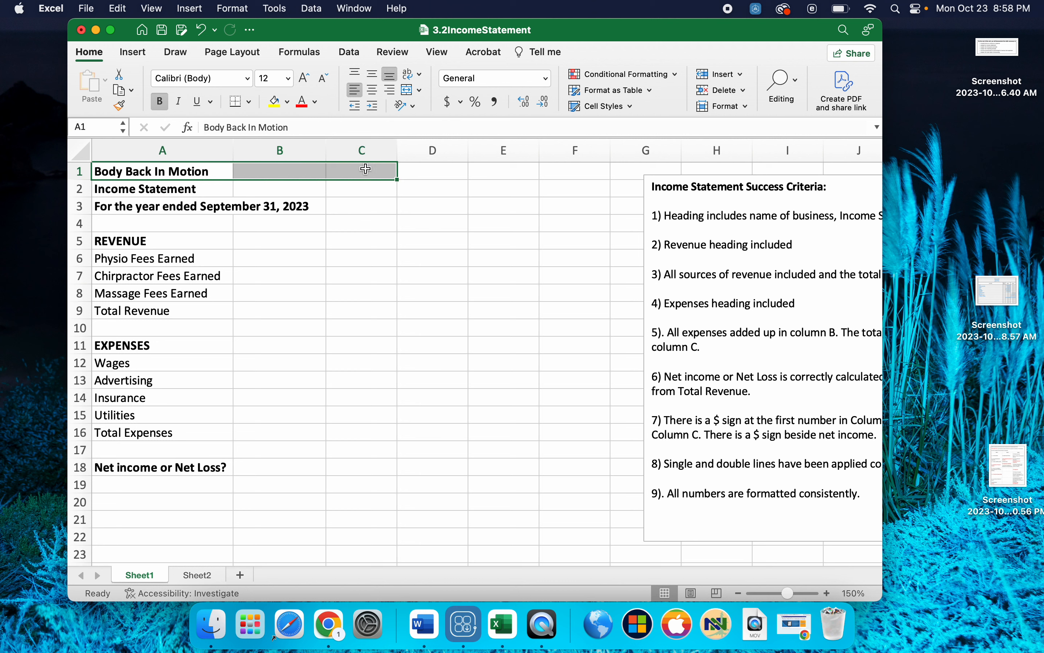
left_click(409, 90)
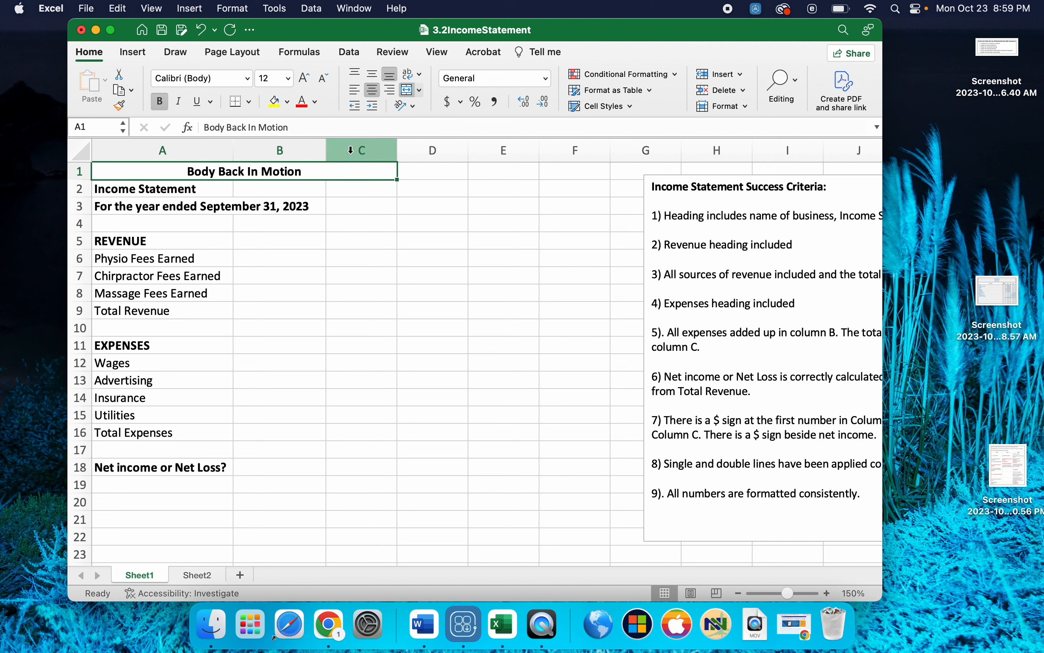
left_click(153, 190)
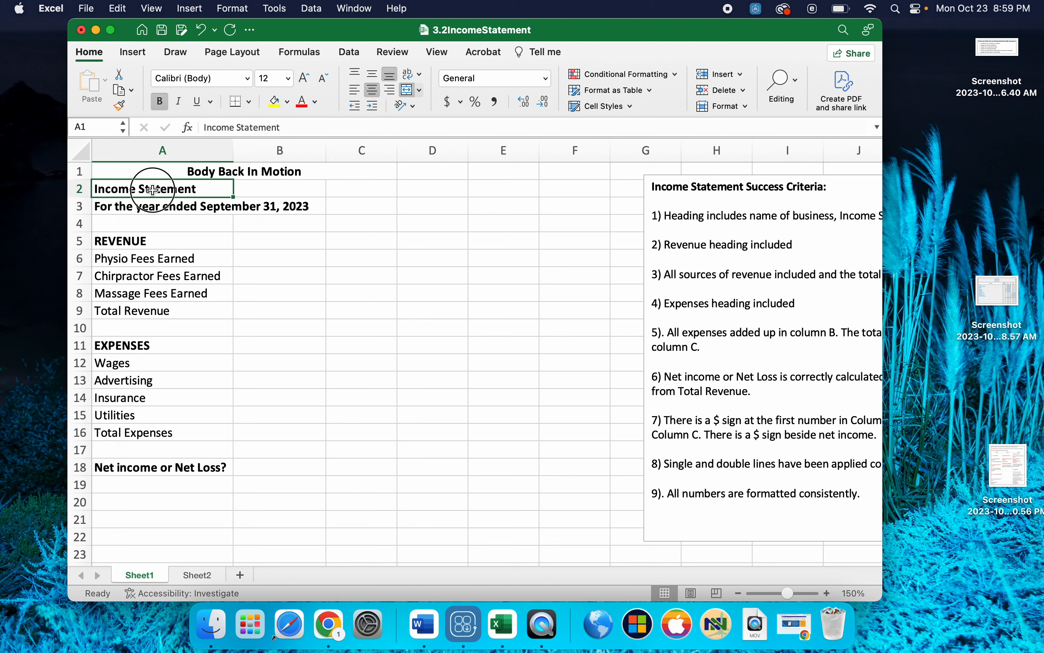
left_click_drag(153, 190, 353, 183)
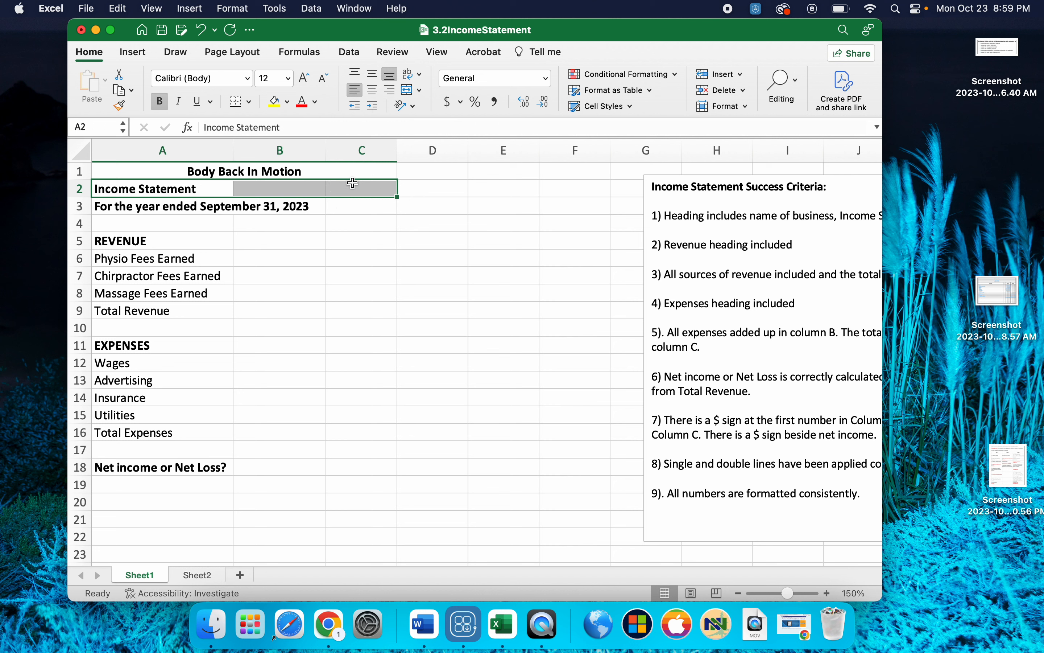
left_click(408, 90)
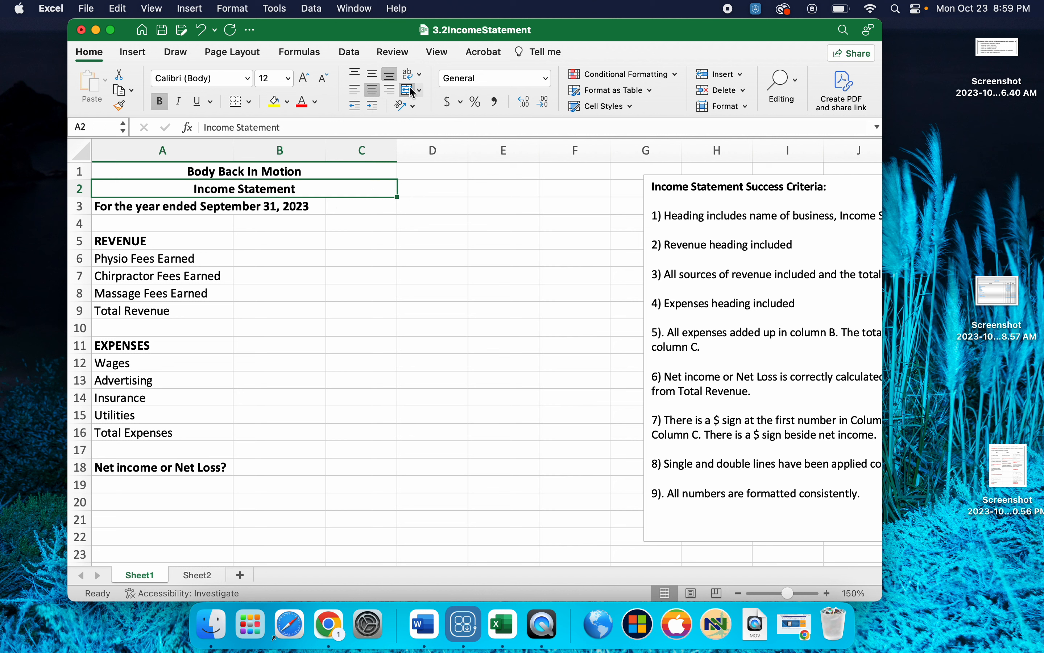
left_click(180, 208)
left_click_drag(180, 208, 333, 206)
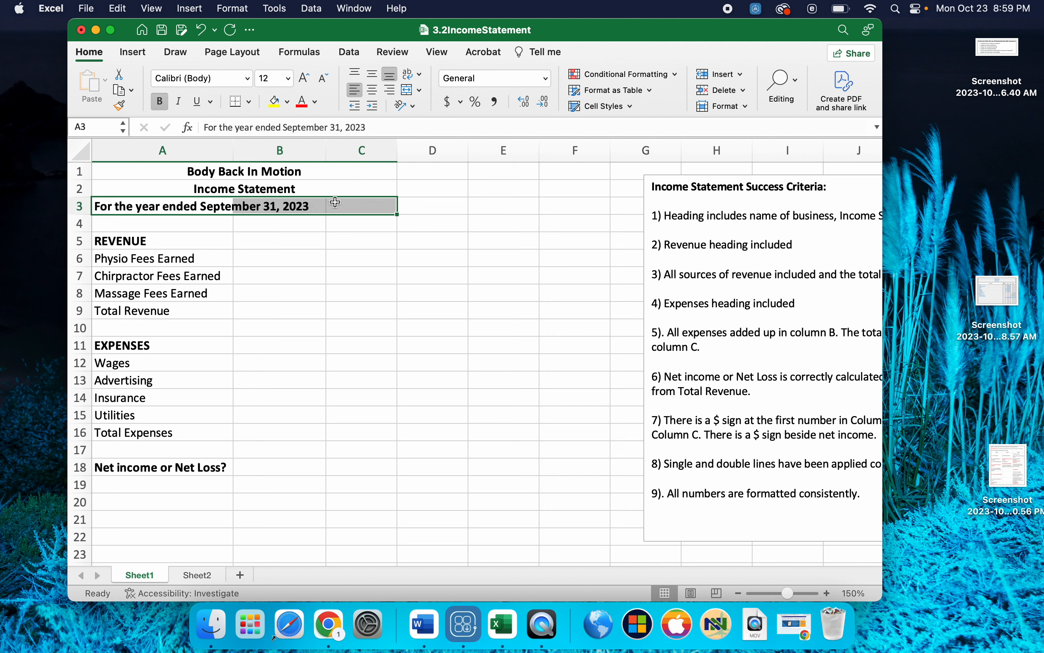
left_click(410, 91)
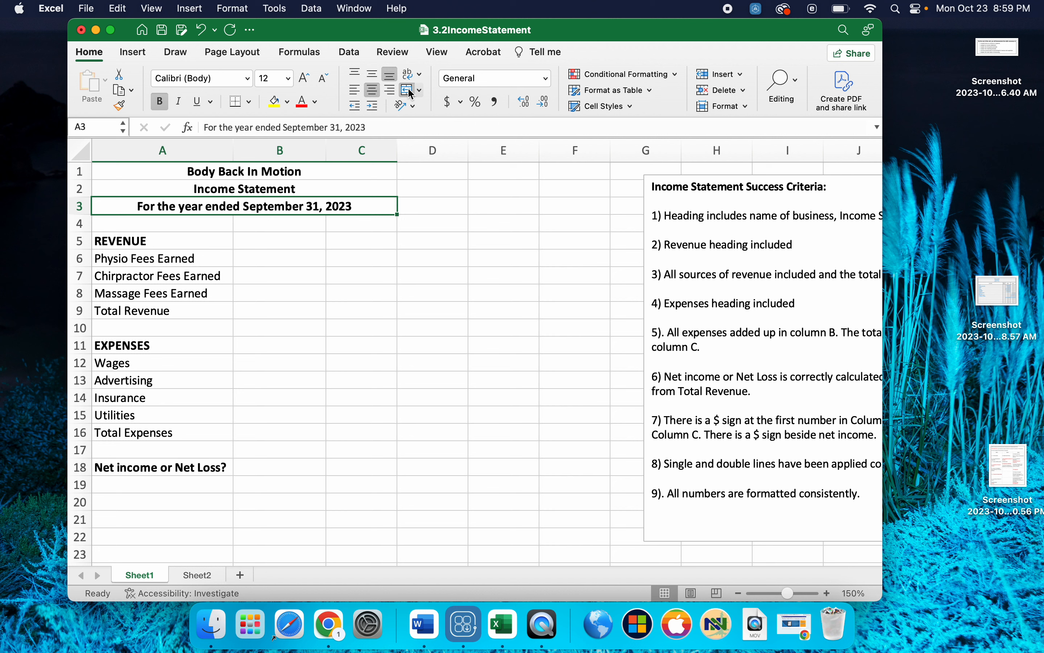
- Enter the revenue amounts in column B: Physio Fees Earned 100000, Chirpractor Fees Earned 20000 and Massage Fees Earned 300000
left_click(261, 255)
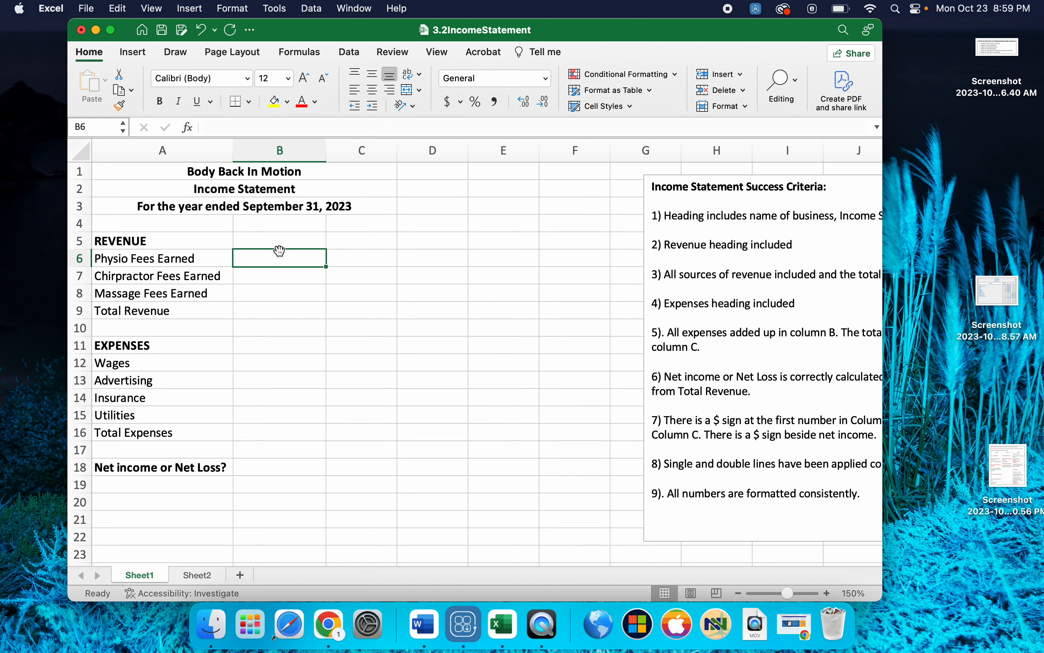
type("100000")
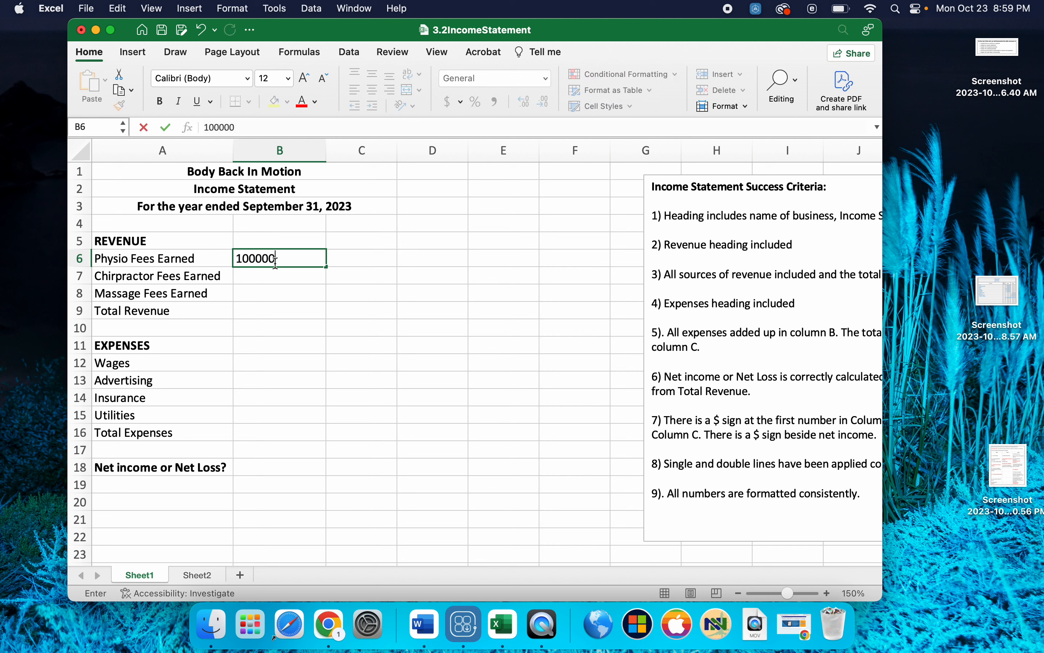
key("Return")
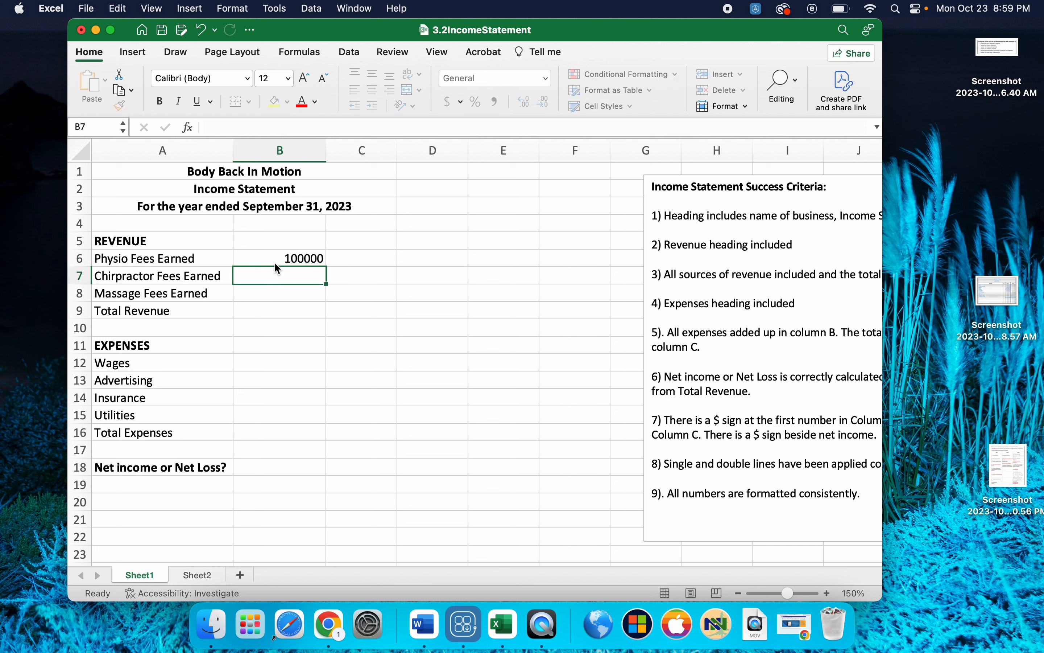
type("20000")
key("Return")
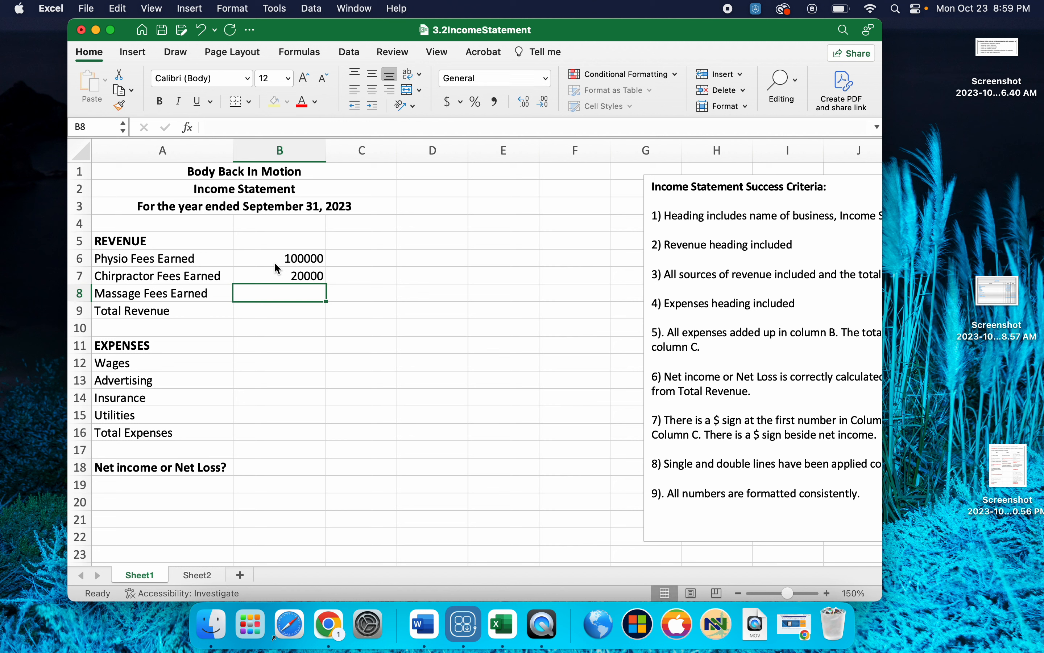
type("300000")
key("Return")
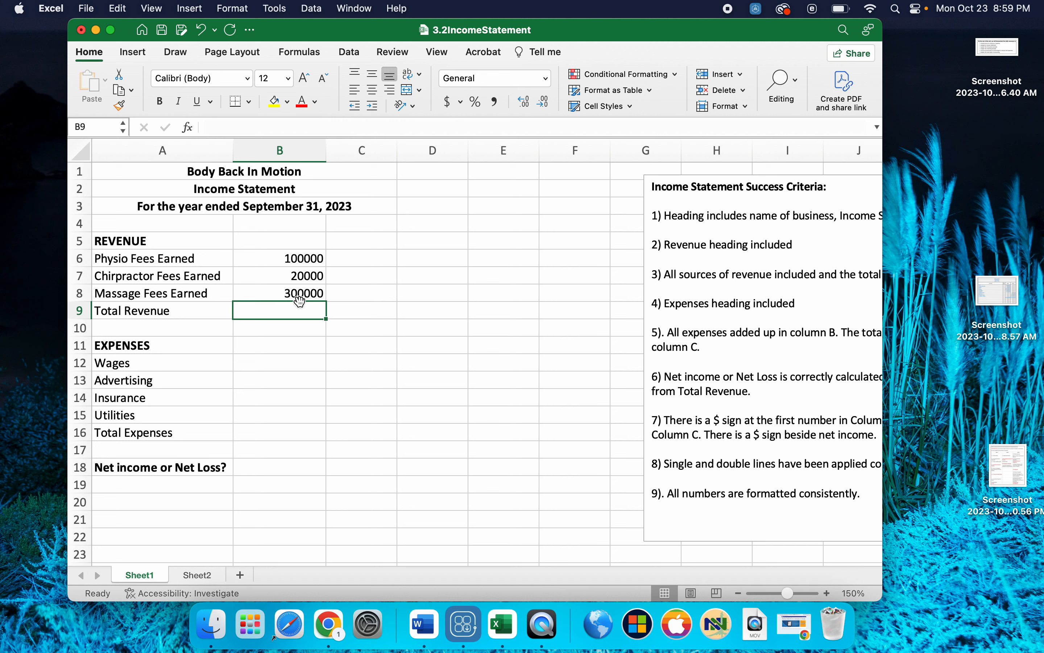
- Calculate Total Revenue in C9 with the formula =SUM(B6:B8)
left_click(357, 308)
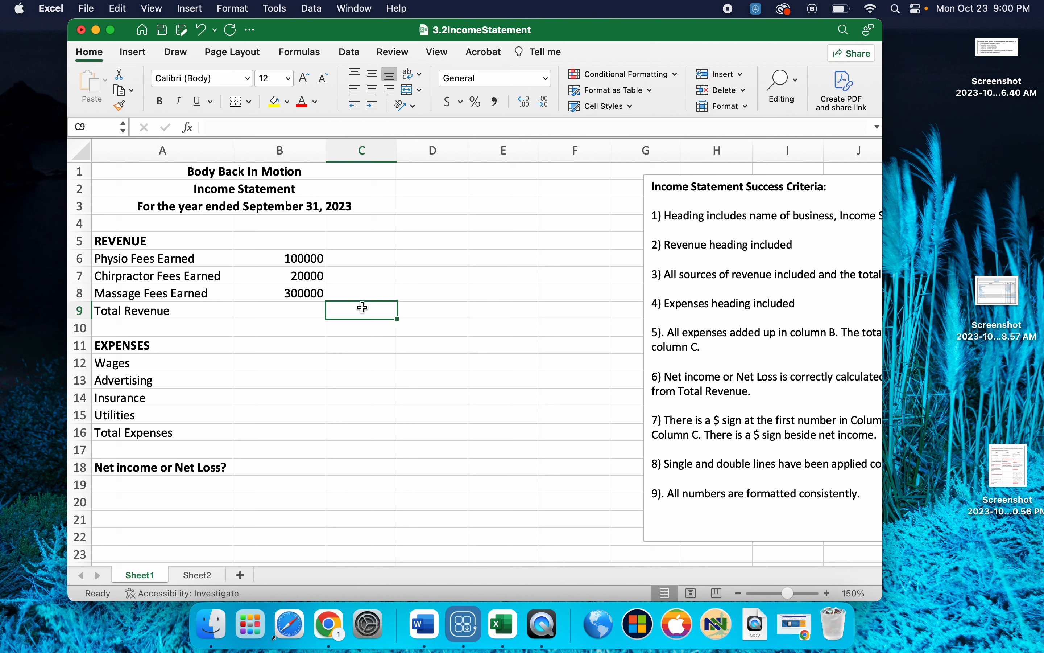
type("=")
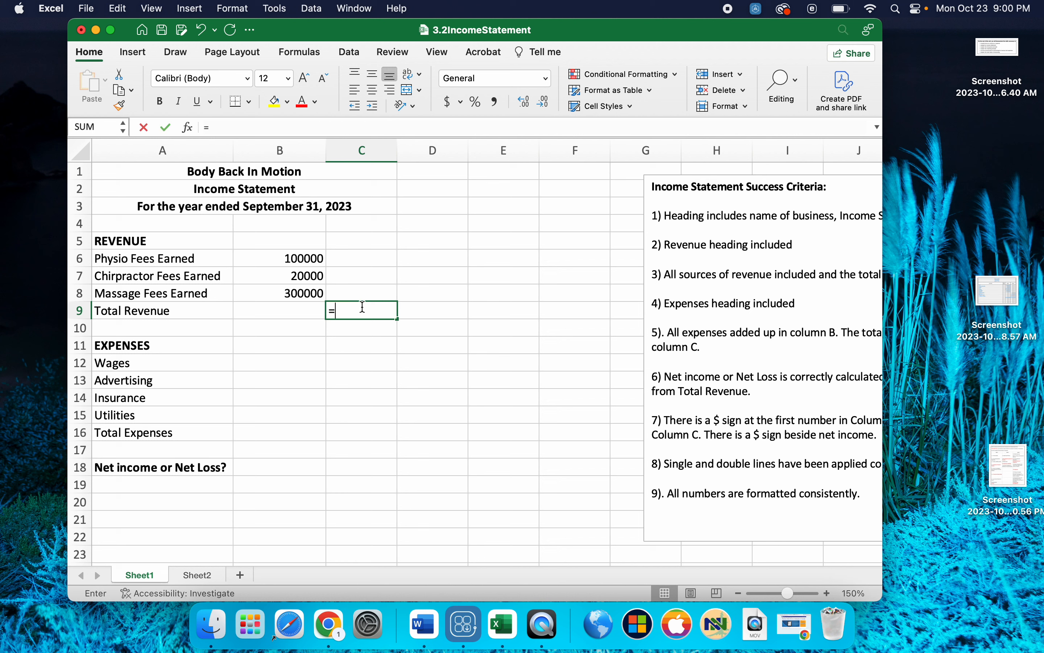
type("SUM")
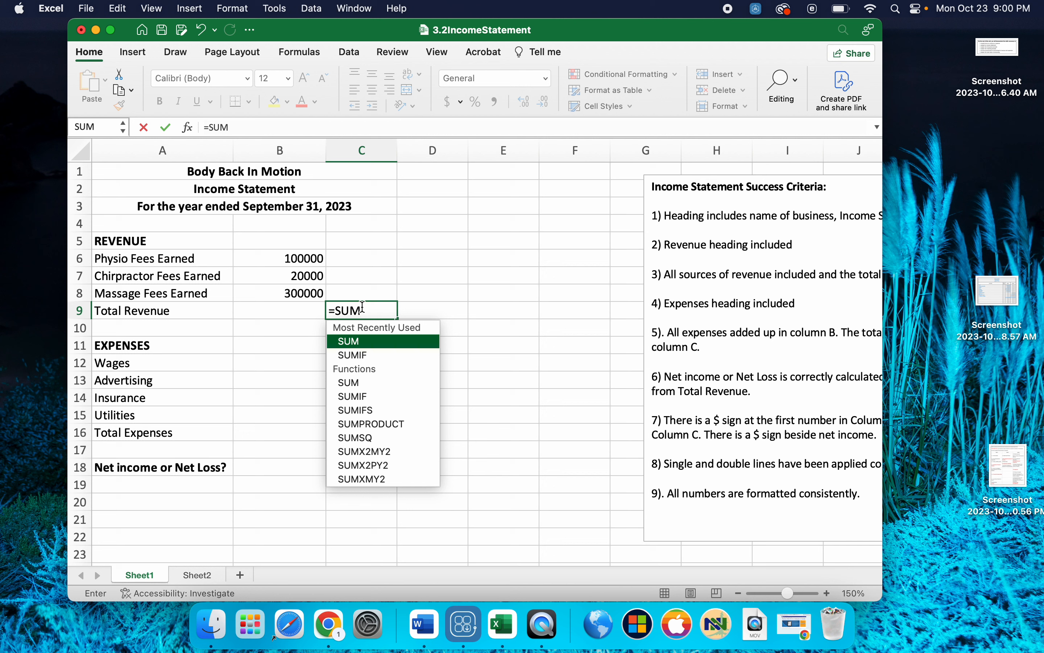
type("(")
left_click_drag(283, 258, 293, 288)
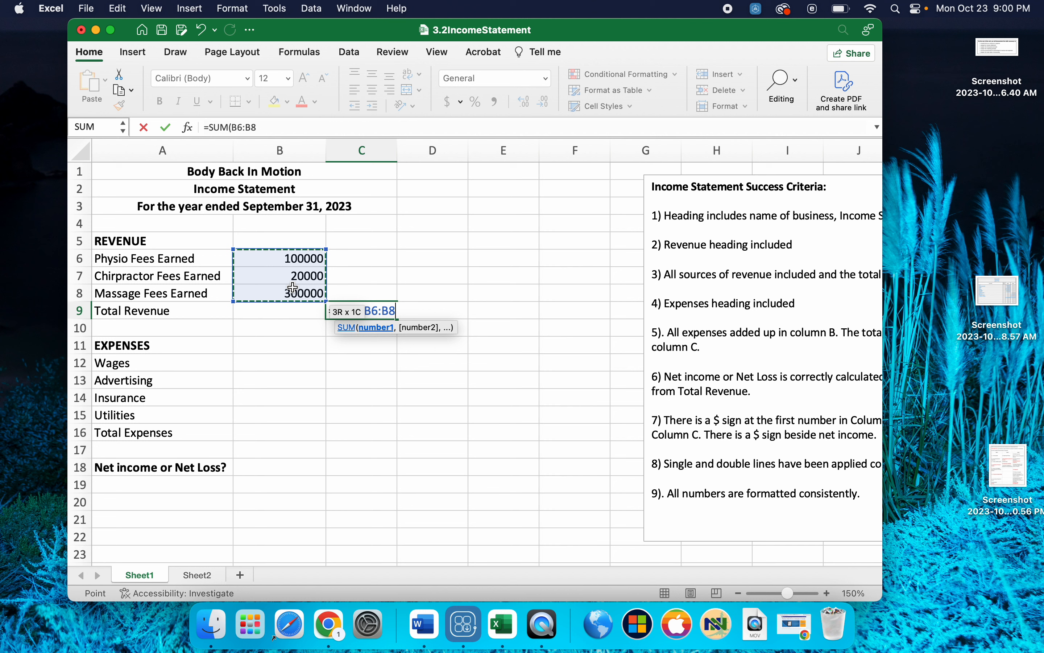
type(")")
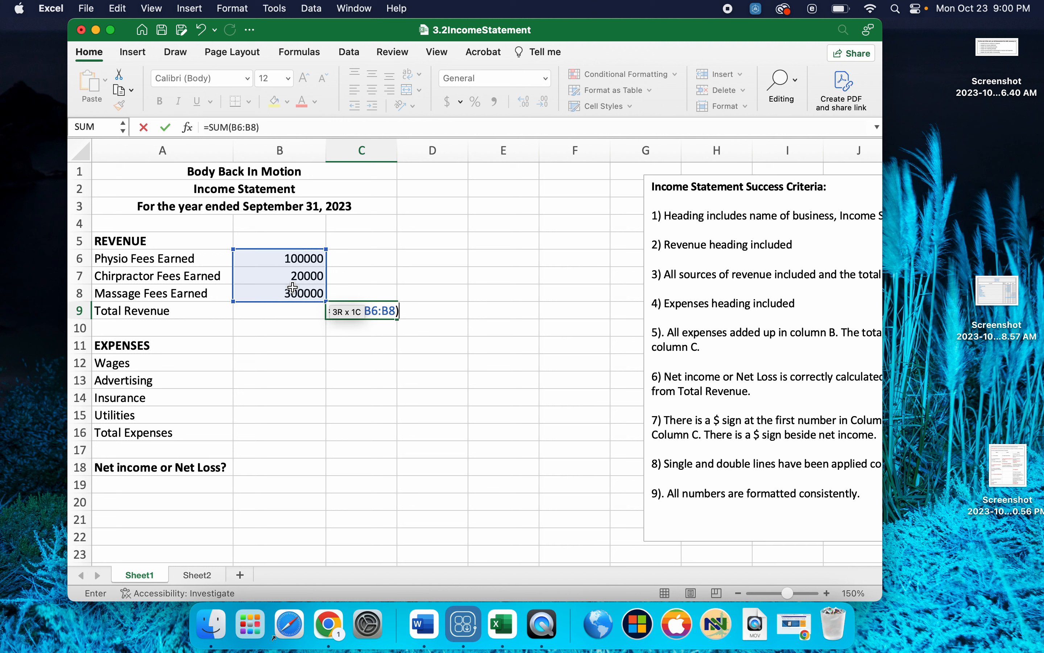
key("Return")
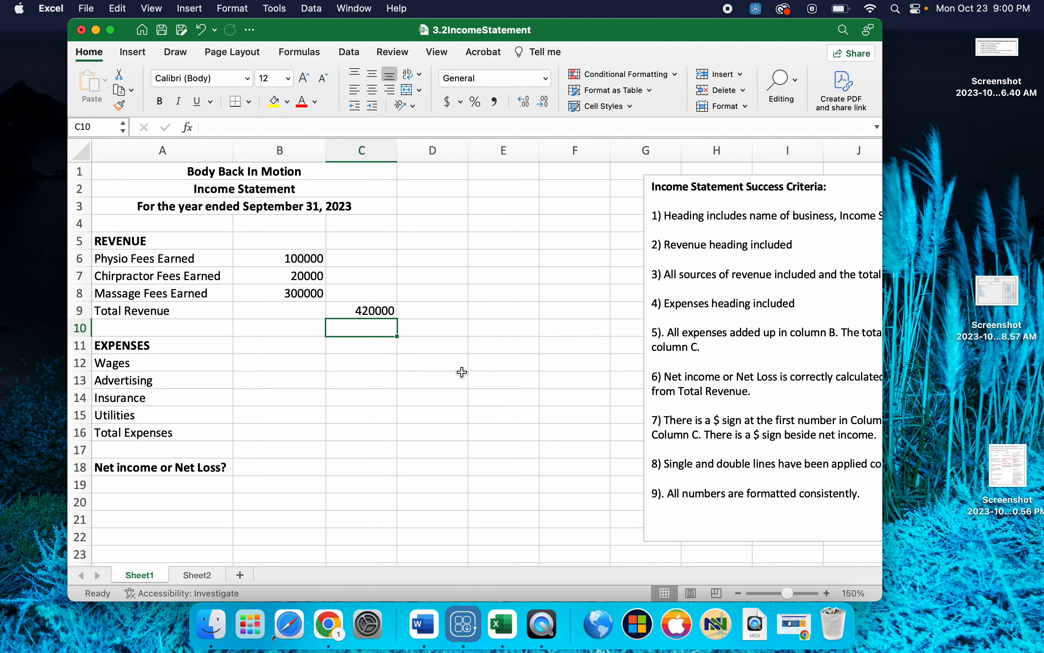
left_click(252, 362)
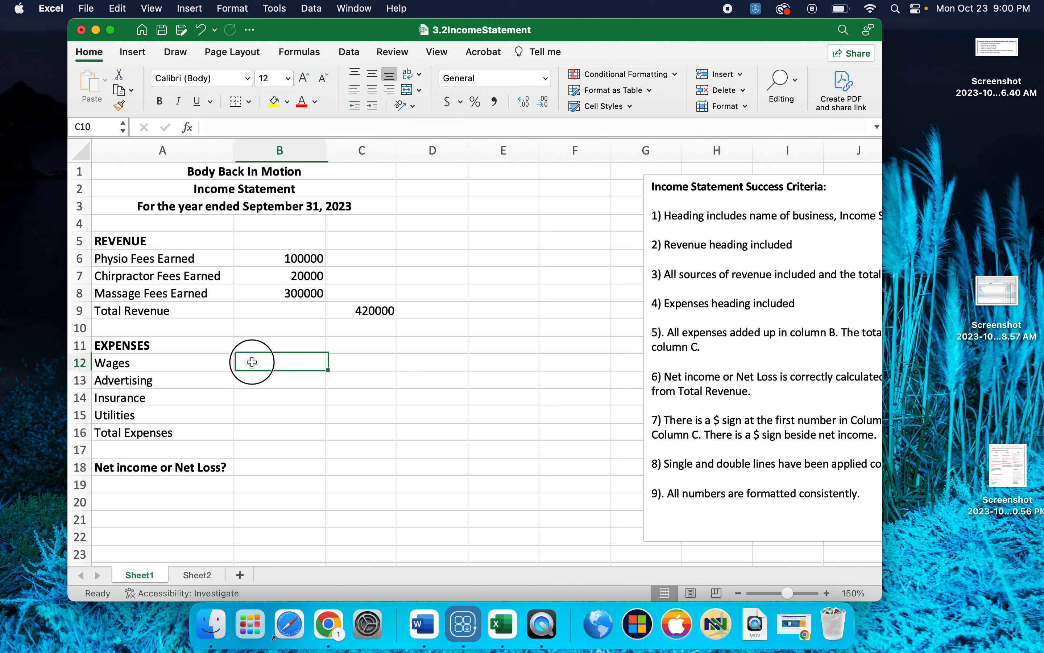
type("1000")
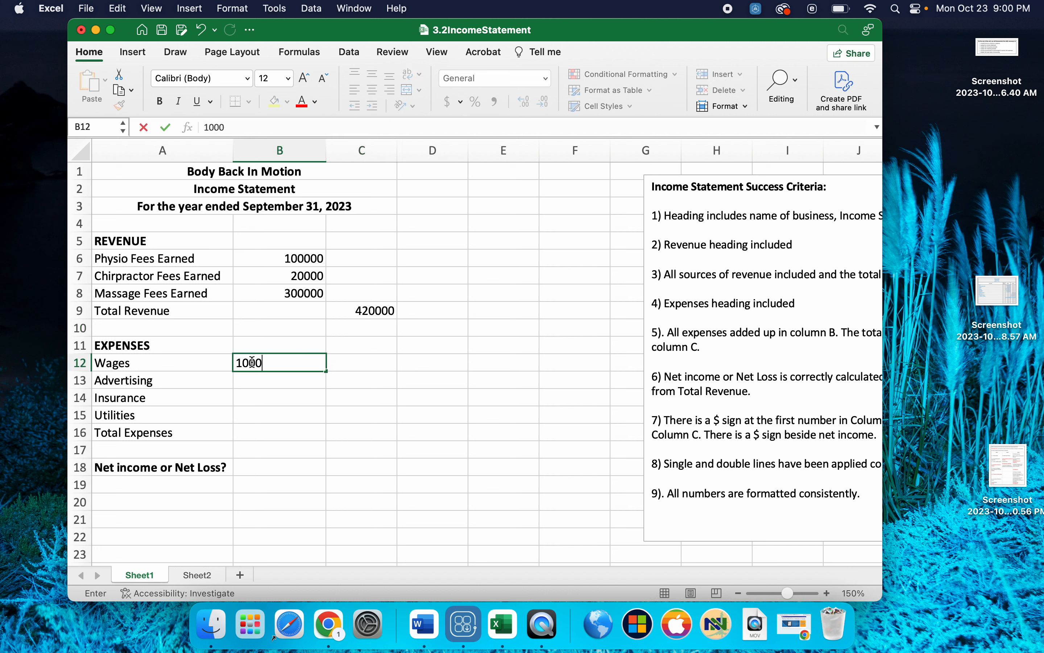
type("000")
key("Return")
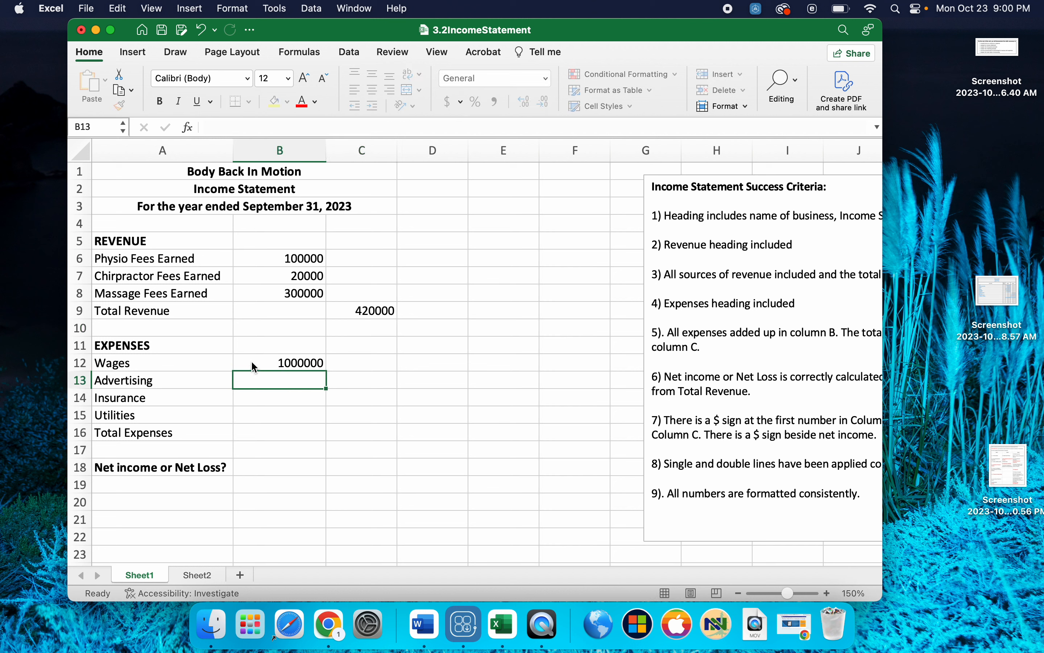
- Enter the expense amounts in B12 to B15: Wages 100000, Advertising 10000, Insurance 20000 and Utilities 30000
left_click(280, 362)
type("1")
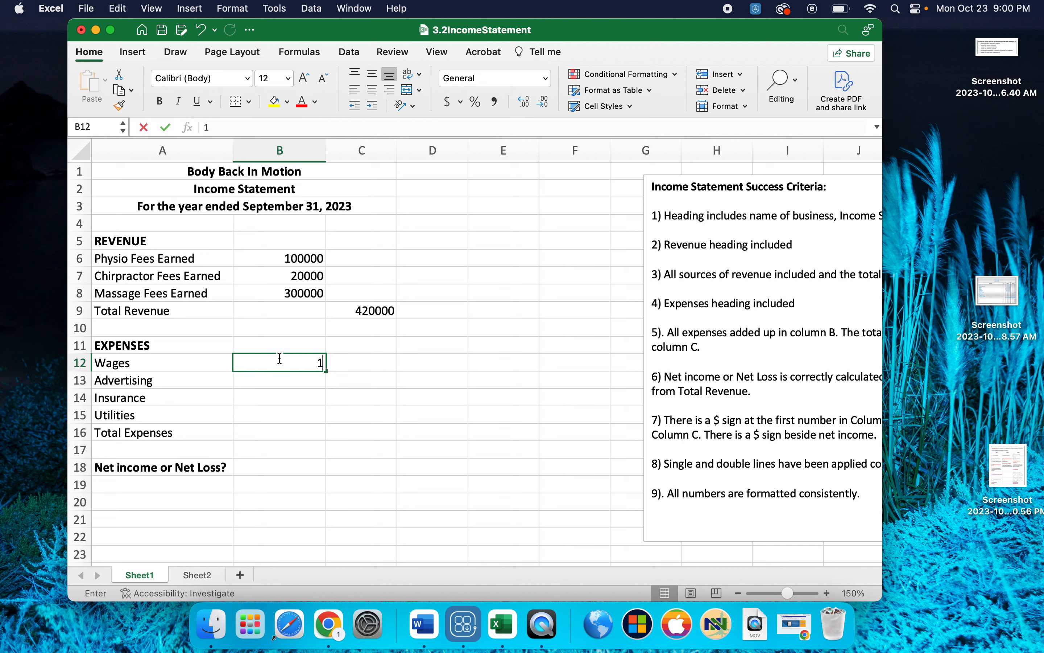
type("00000")
key("Return")
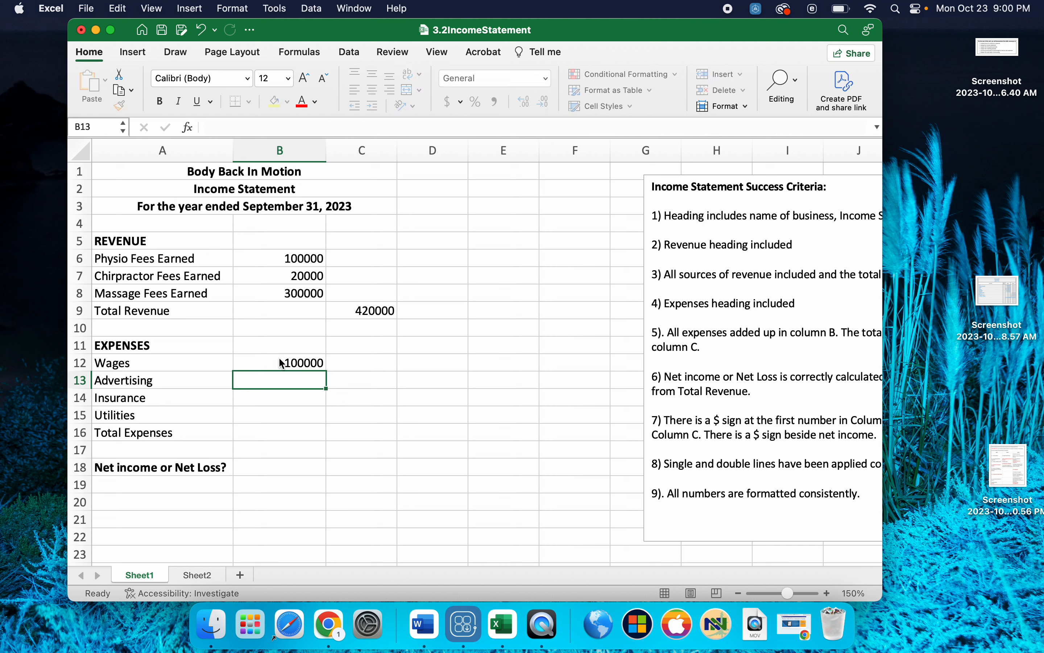
type("10000")
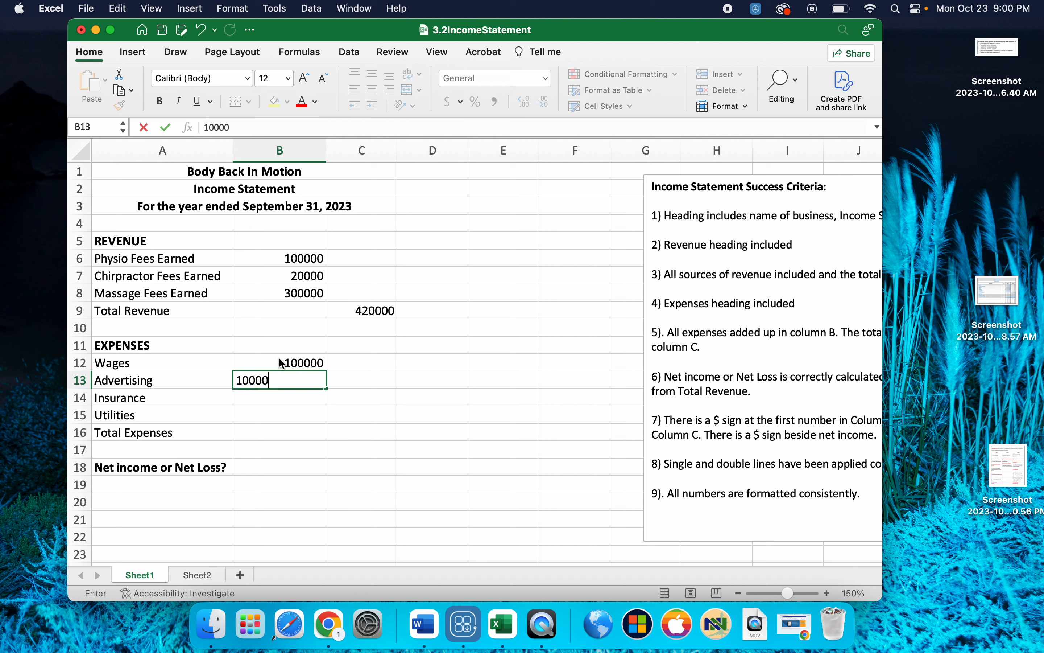
key("Return")
type("20000")
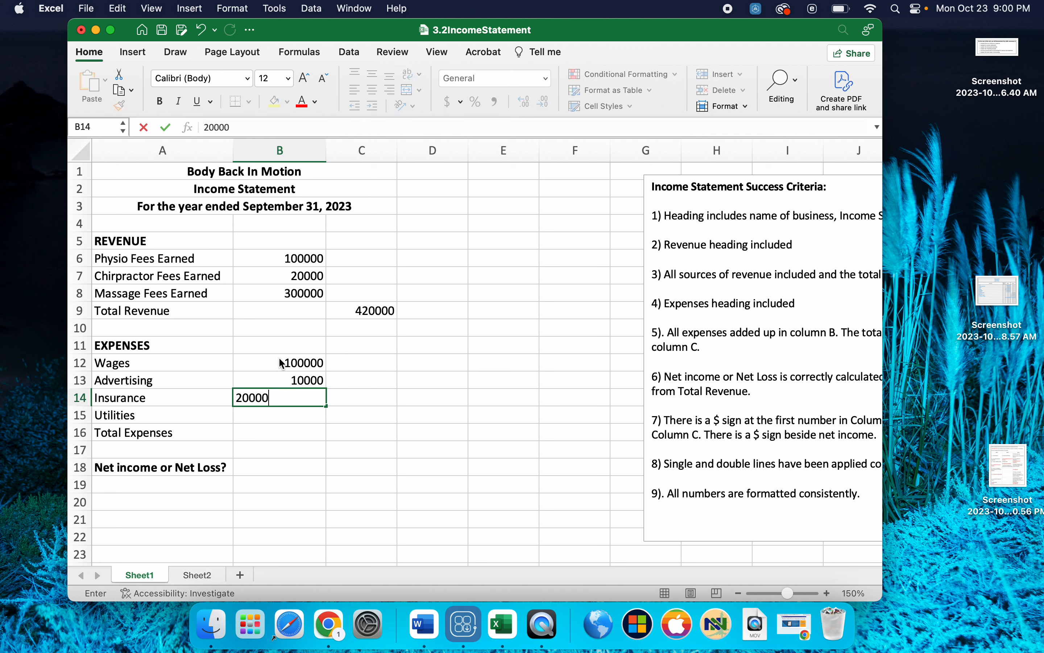
key("Return")
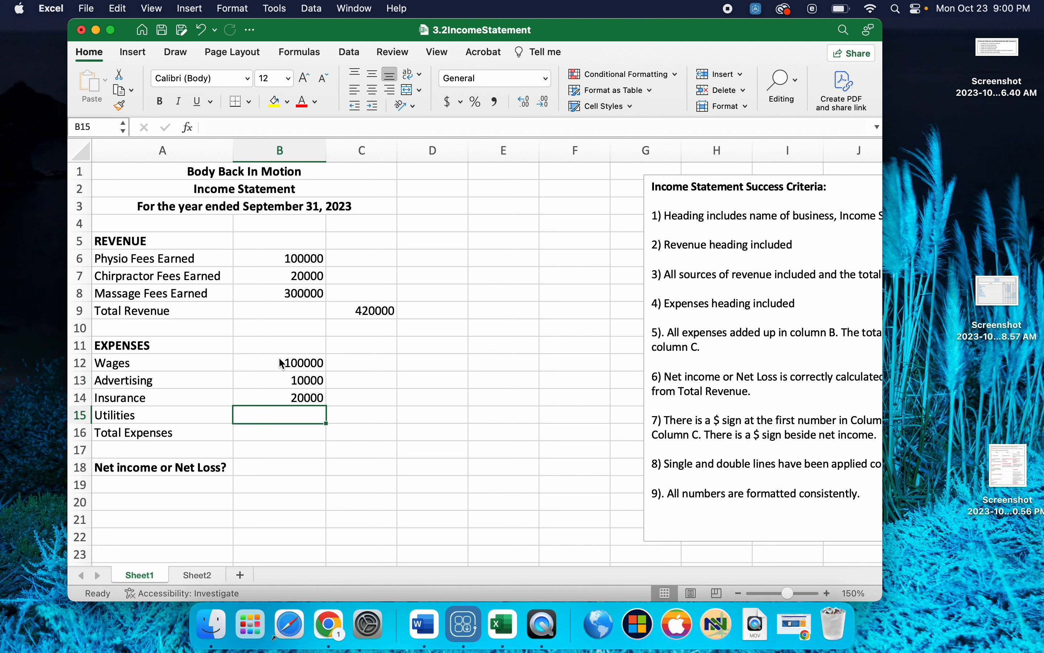
type("30000")
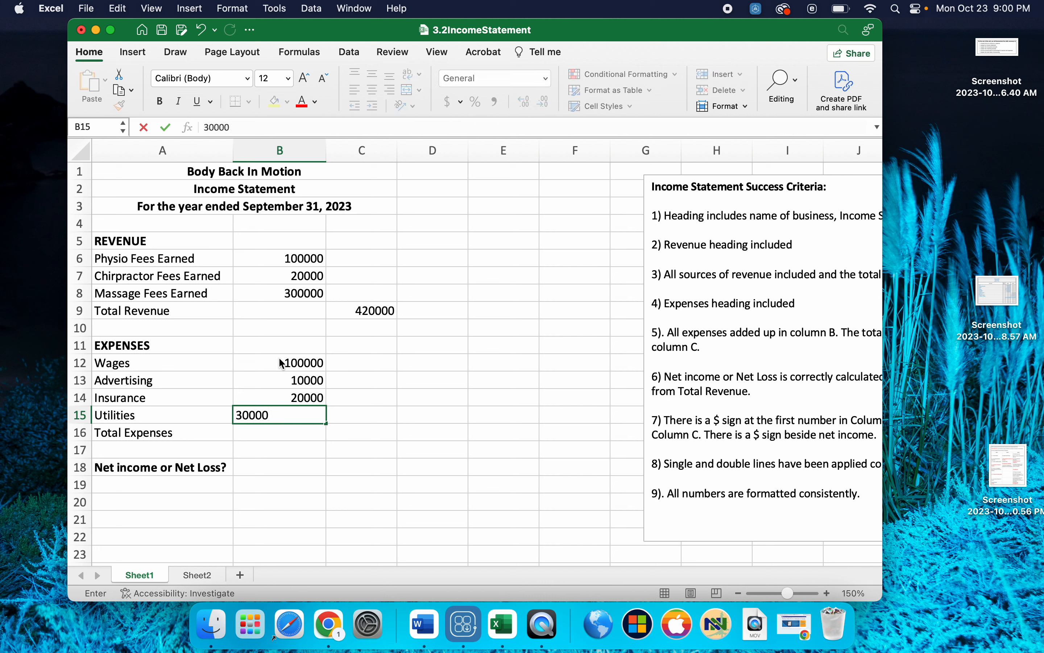
key("Return")
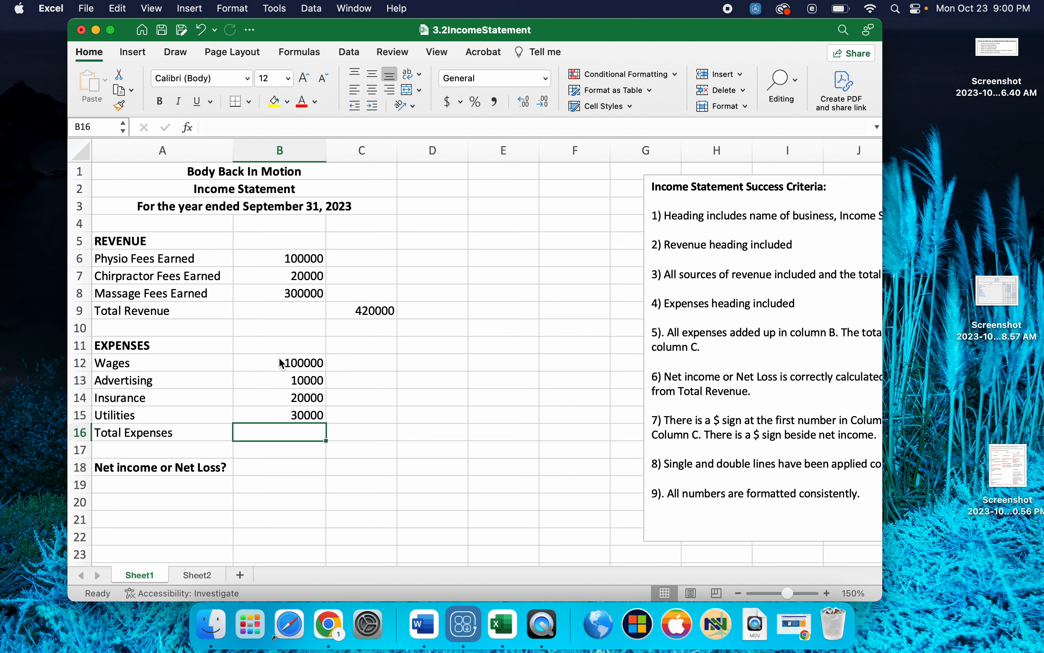
type("3000")
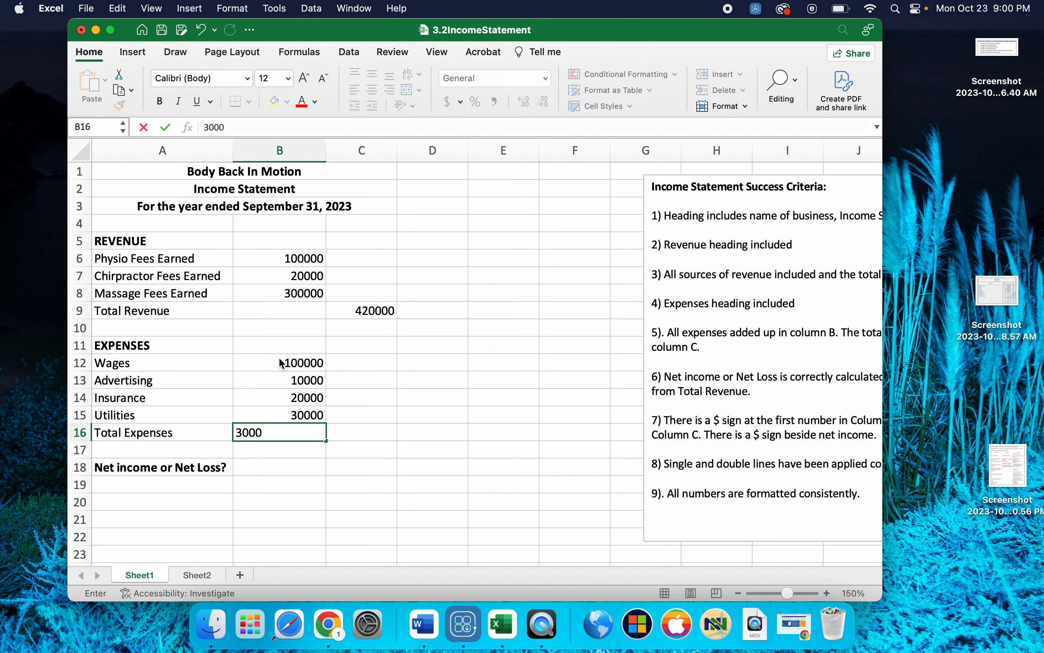
key("BackSpace")
key("BackSpace")
key("BackSpace")
key("BackSpace")
- Calculate Total Expenses in C16 with the formula =SUM(B12:B15)
left_click(367, 429)
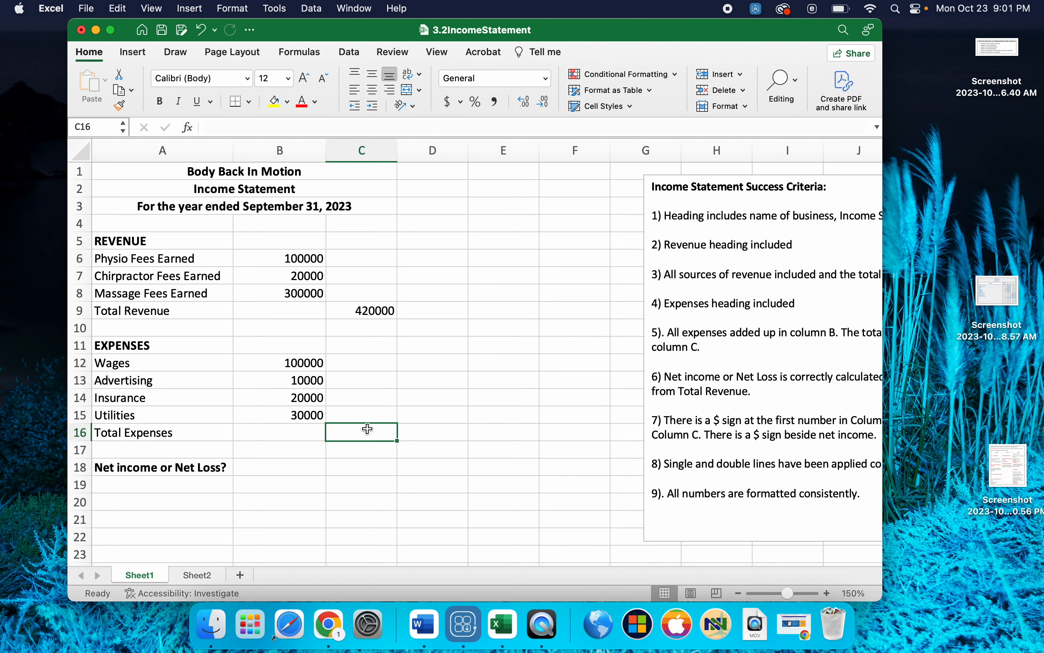
type("=S")
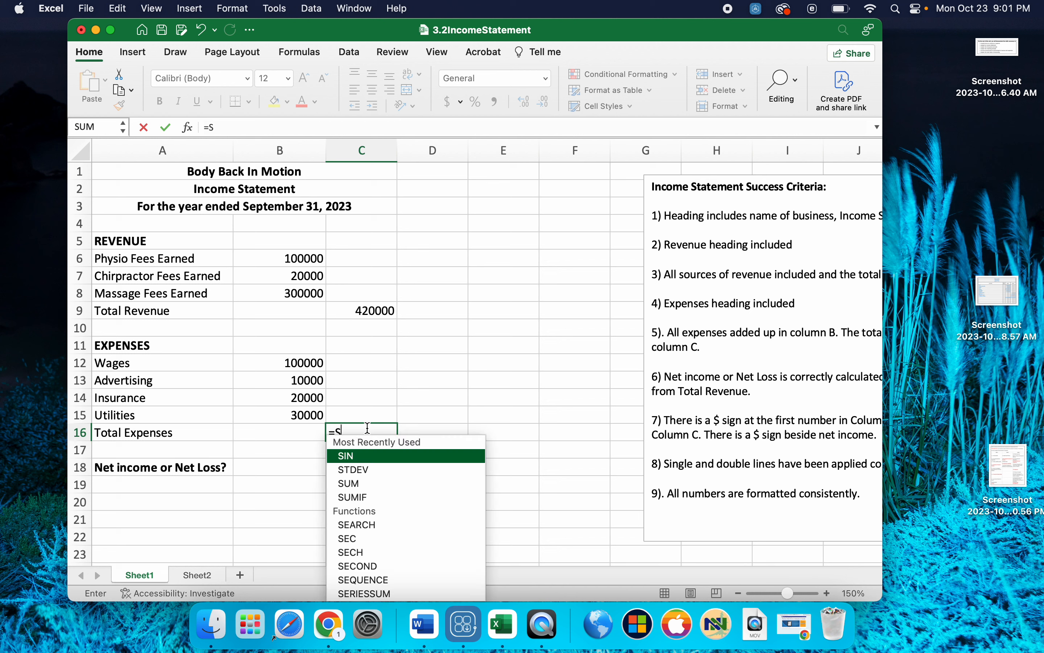
type("UM(")
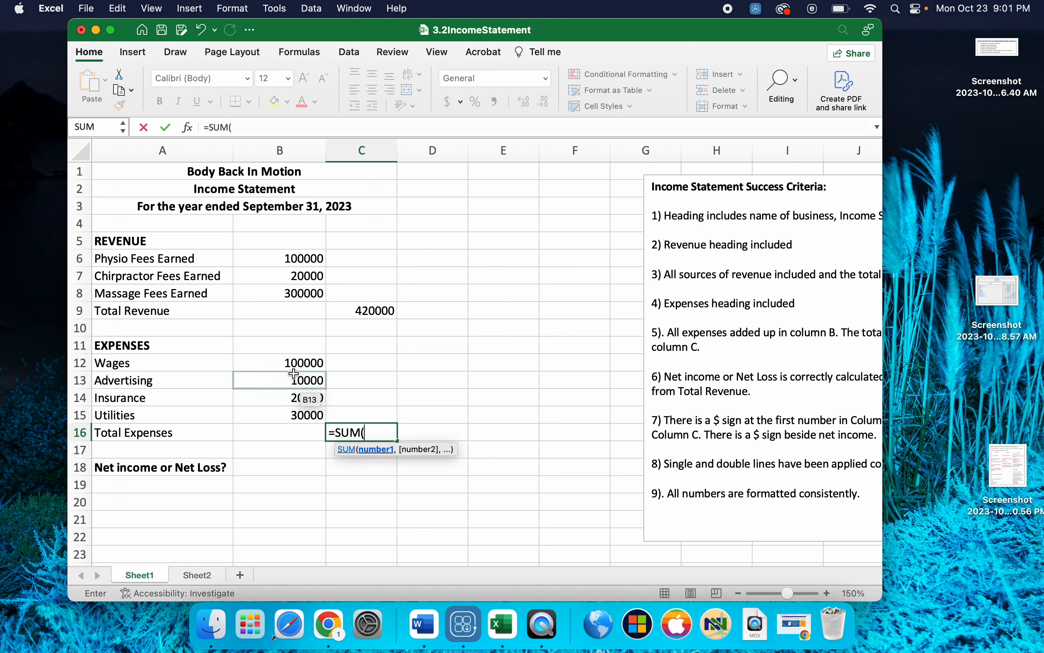
left_click(290, 362)
left_click_drag(290, 362, 298, 412)
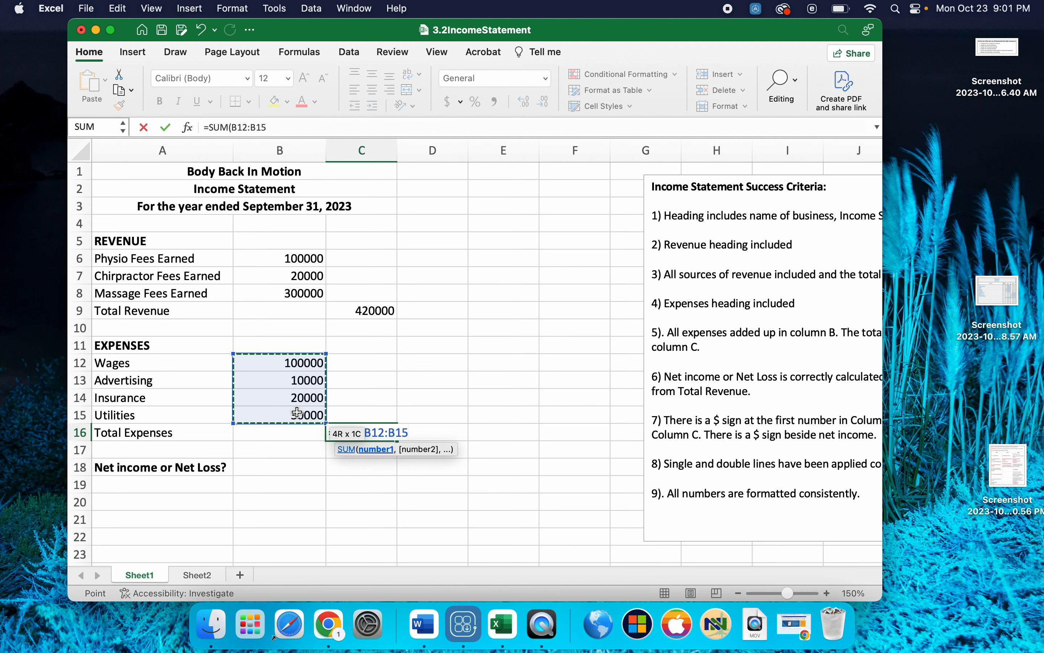
type(")")
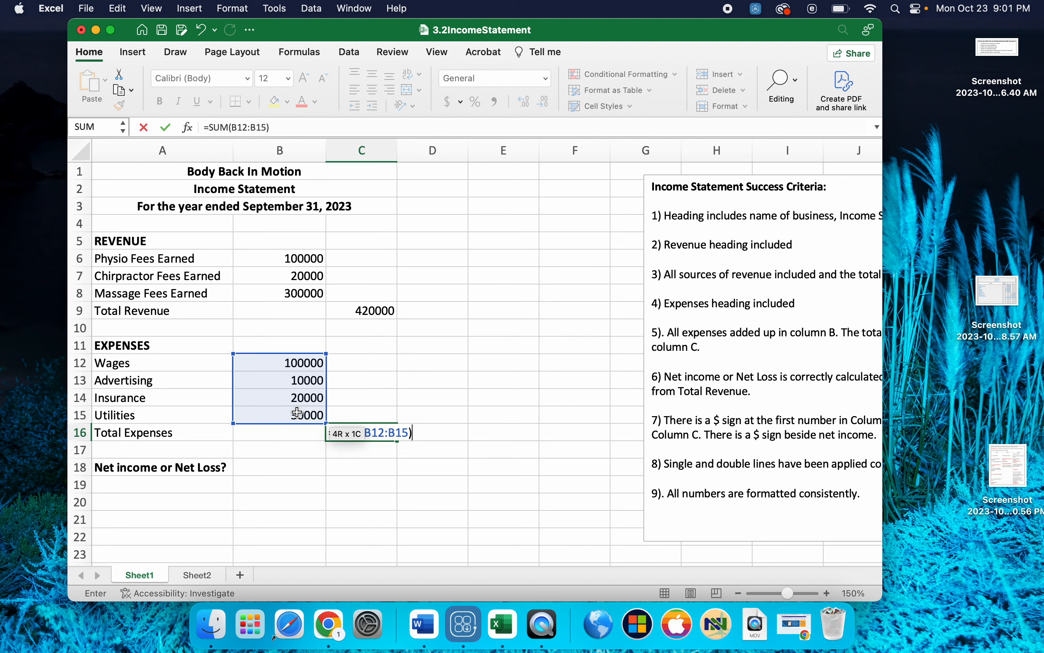
key("Return")
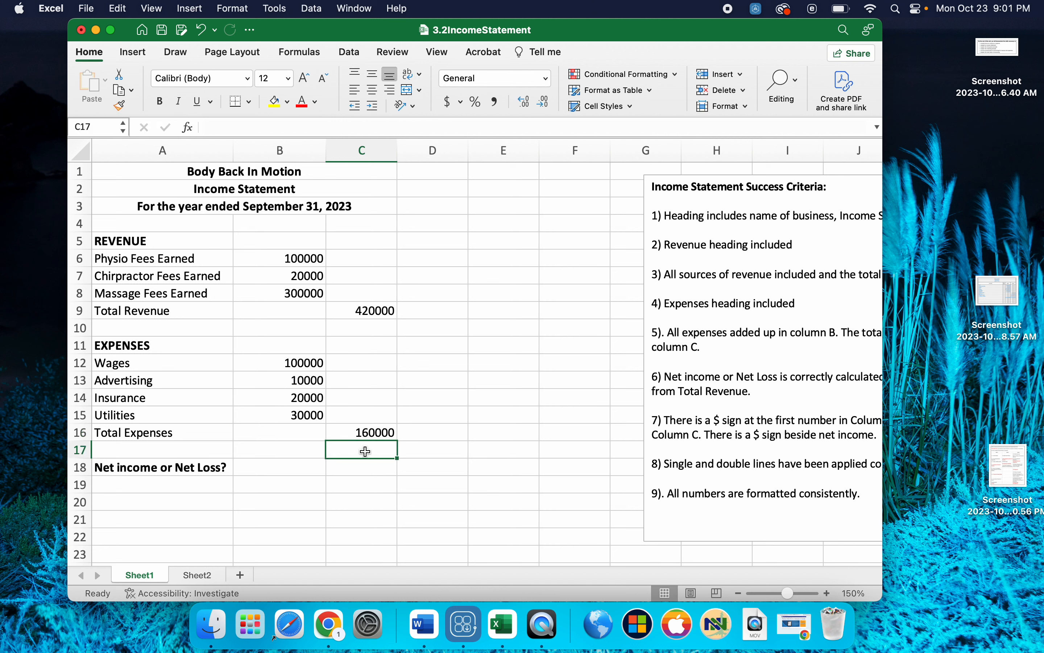
left_click(369, 466)
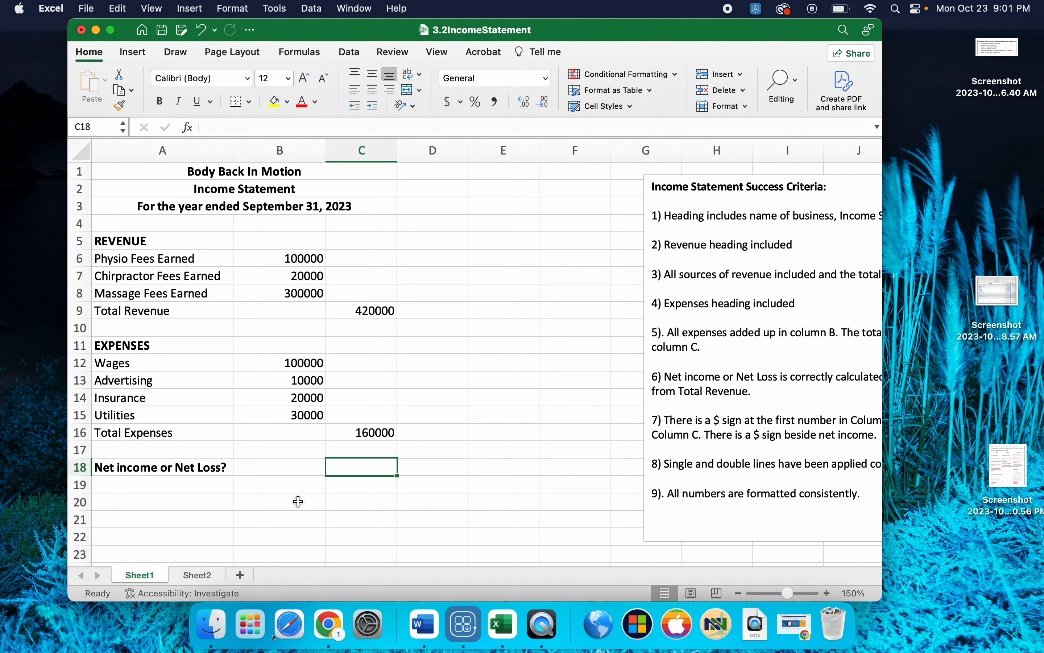
left_click(377, 311)
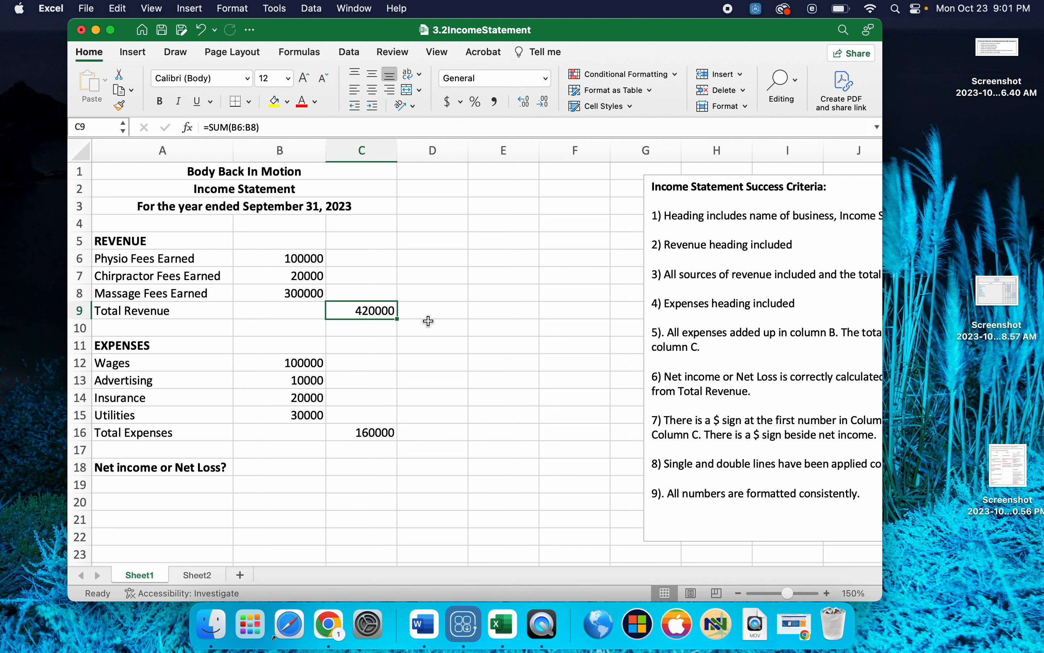
left_click(367, 434)
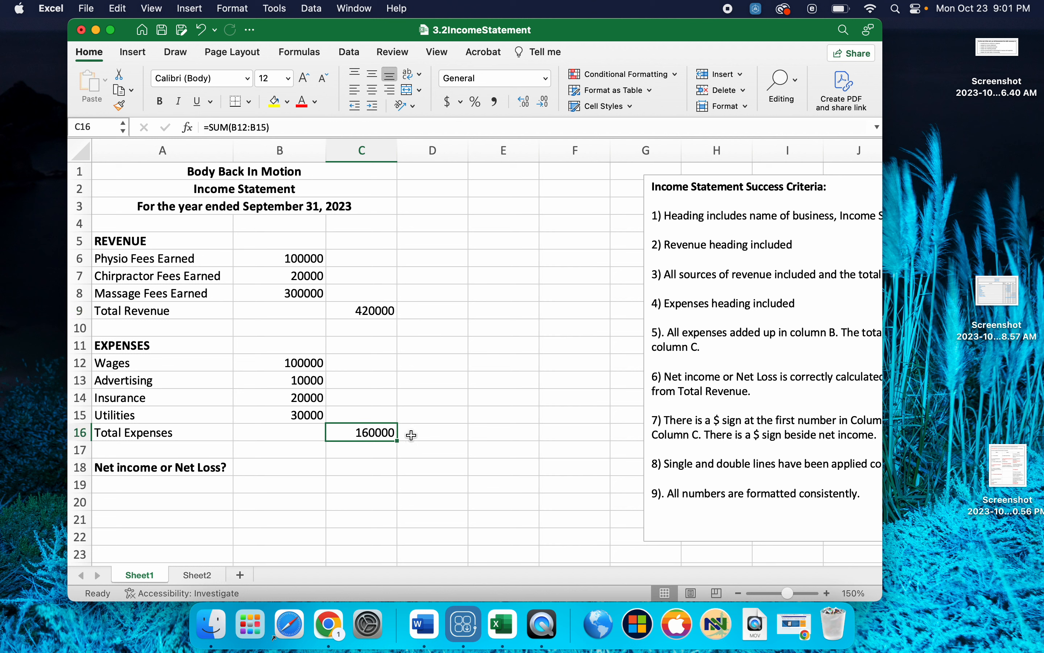
left_click(206, 468)
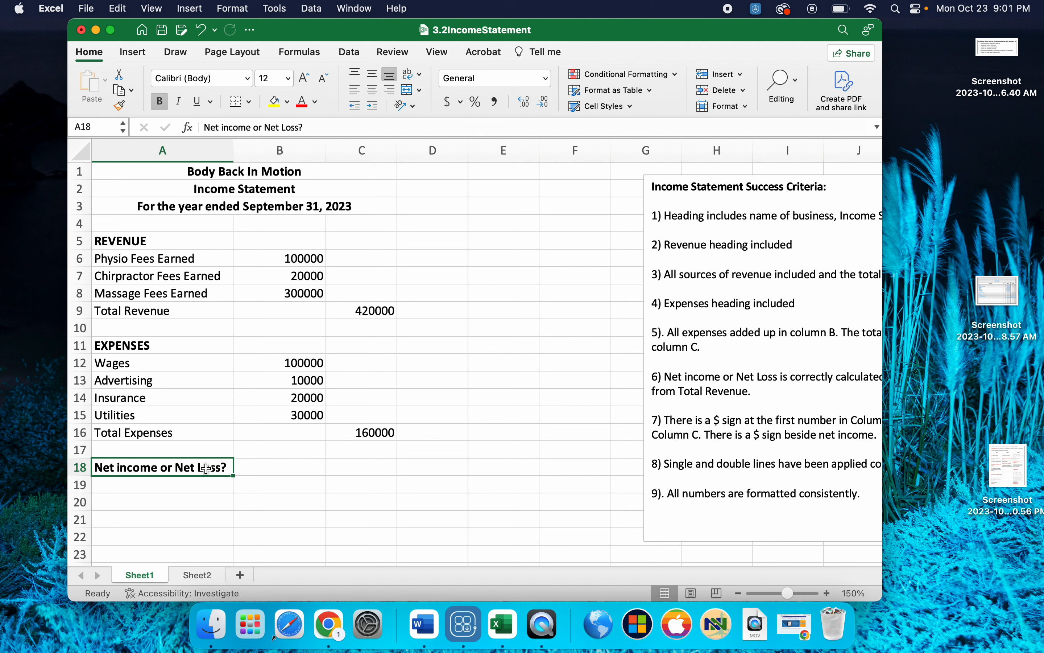
left_click(374, 310)
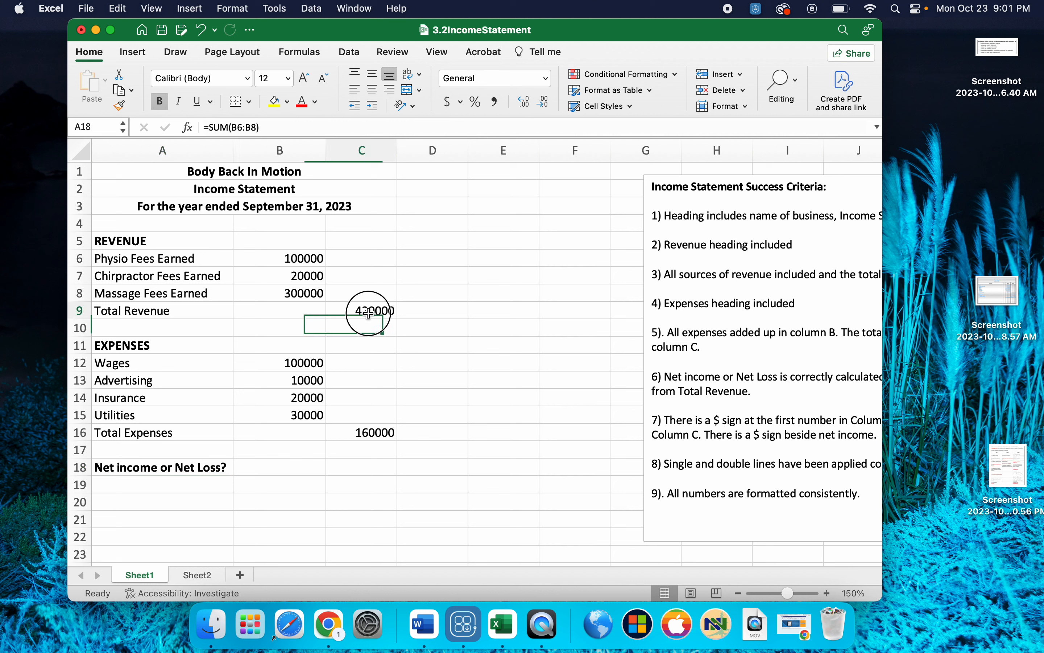
left_click(370, 427)
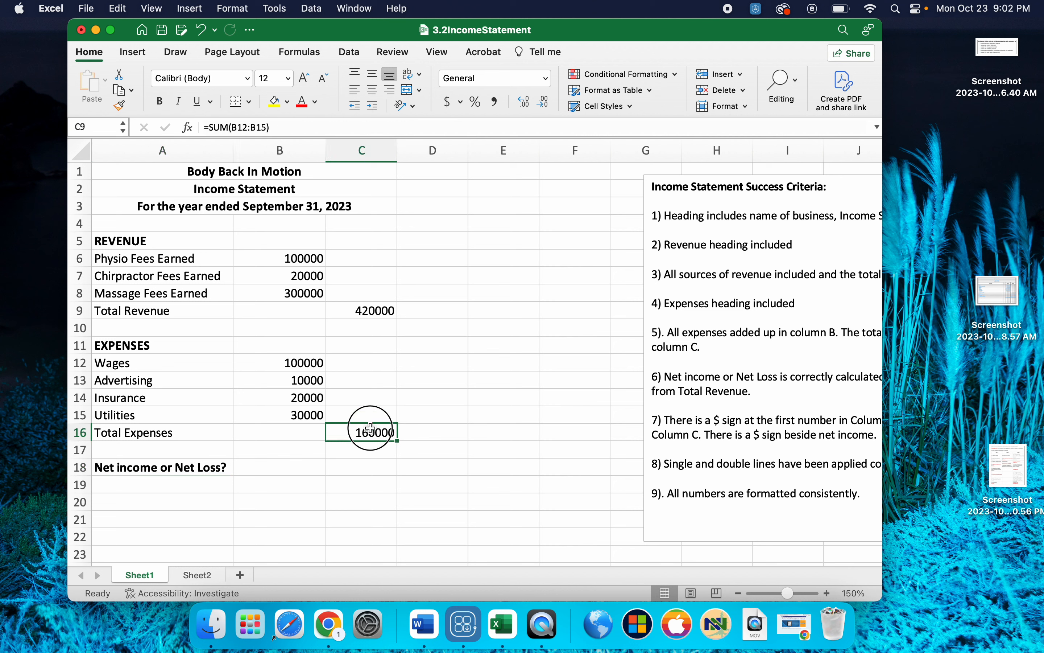
- Shorten the label in A18 to "Net income"
left_click(165, 470)
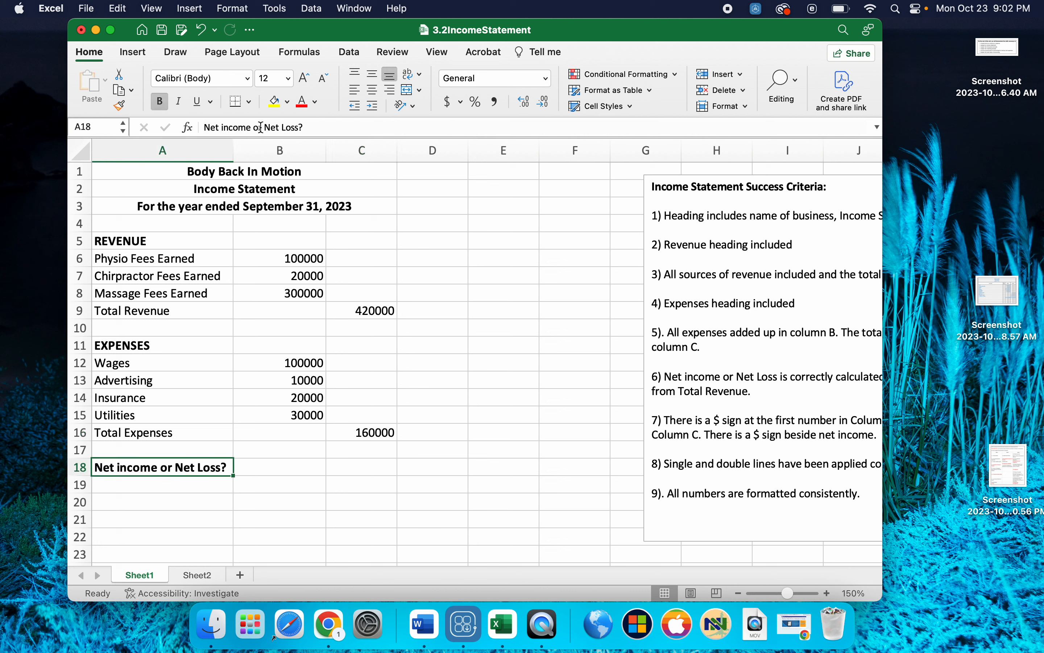
left_click_drag(254, 127, 354, 125)
key("BackSpace")
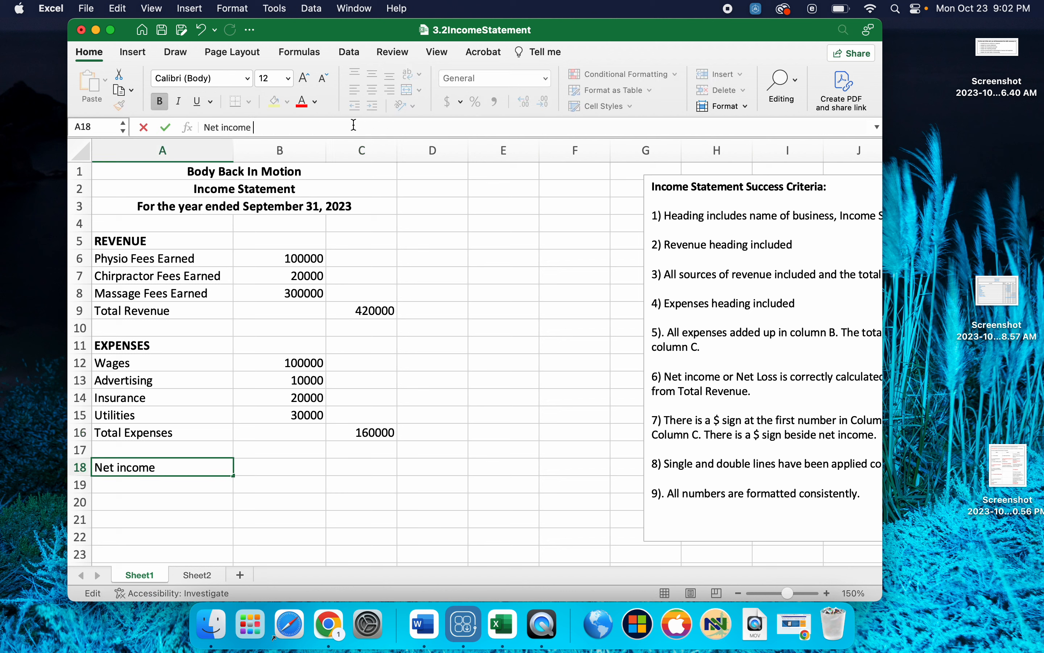
- Calculate the net income in C18 by subtracting total expenses from total revenue with the formula =SUM(C9-C16)
left_click(359, 469)
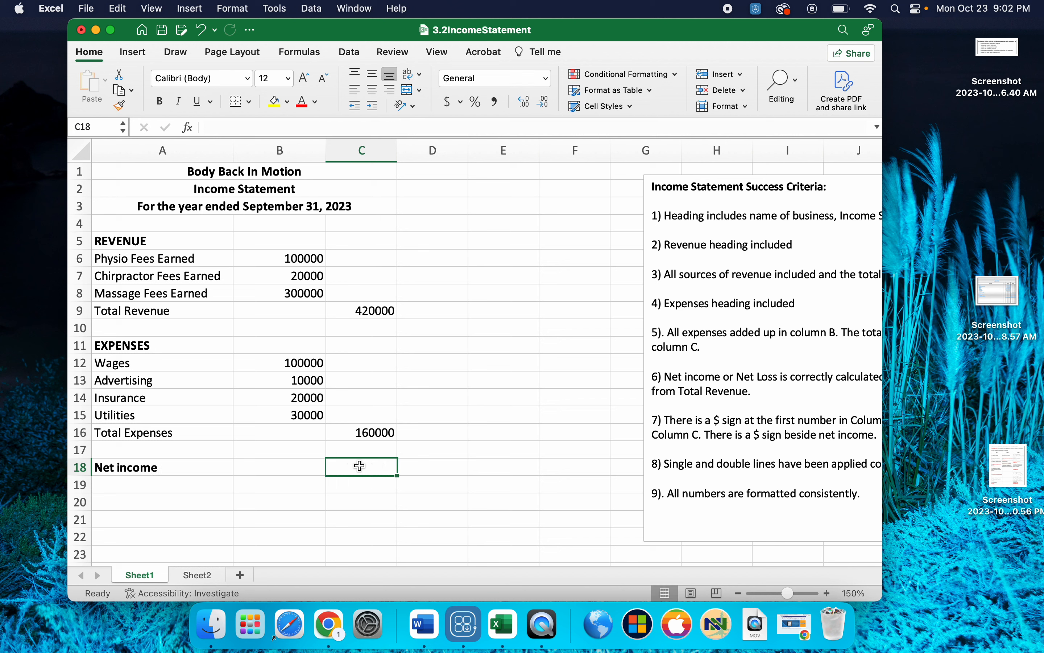
type("=SUM(")
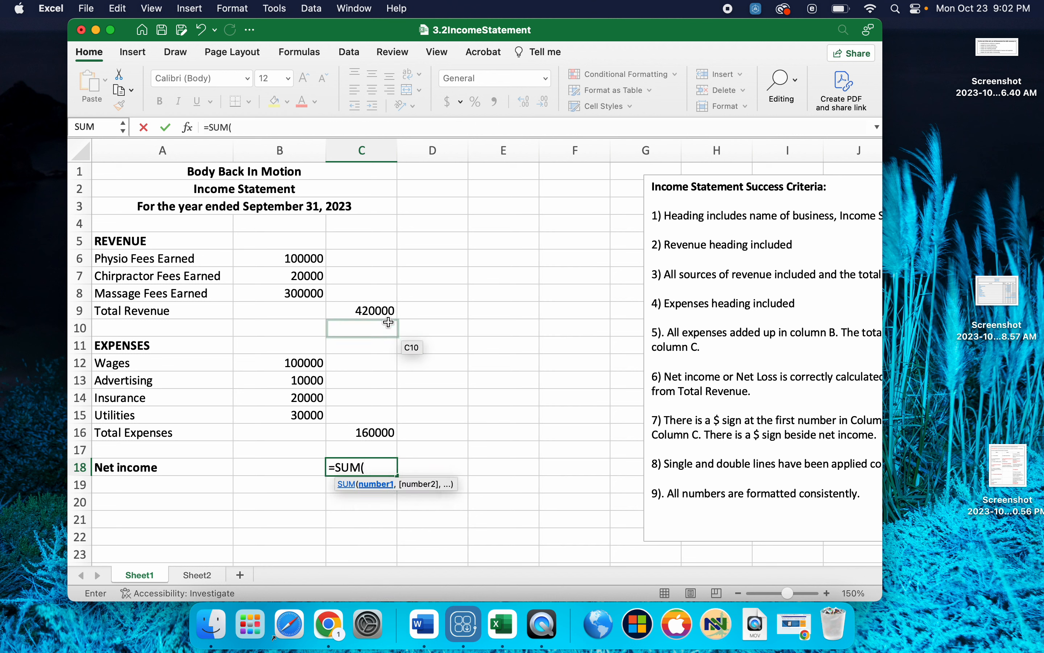
left_click(380, 307)
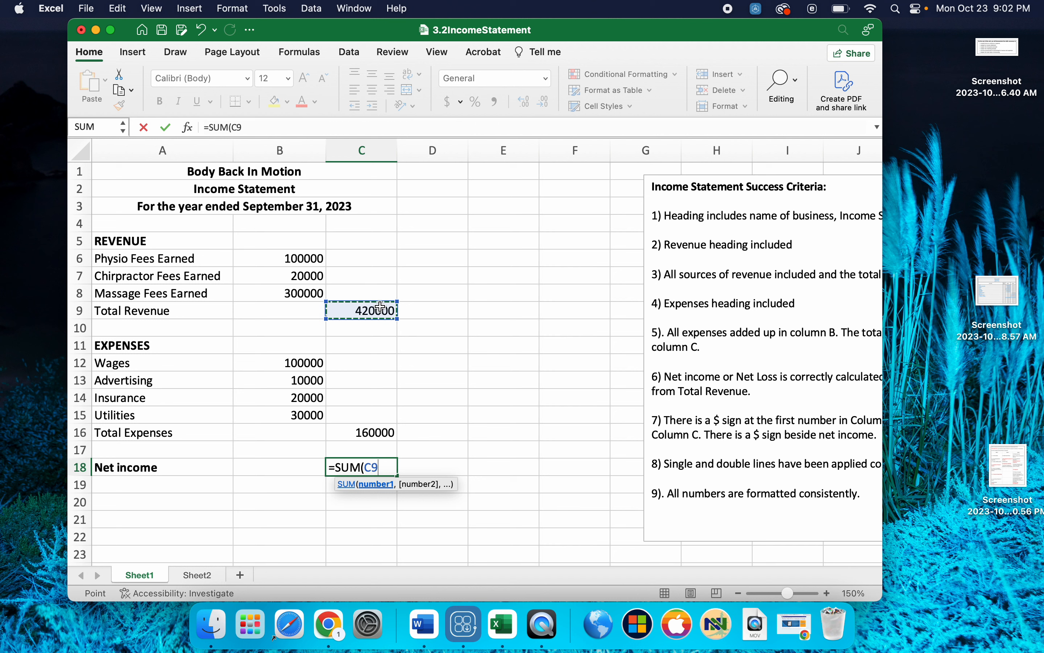
type("-")
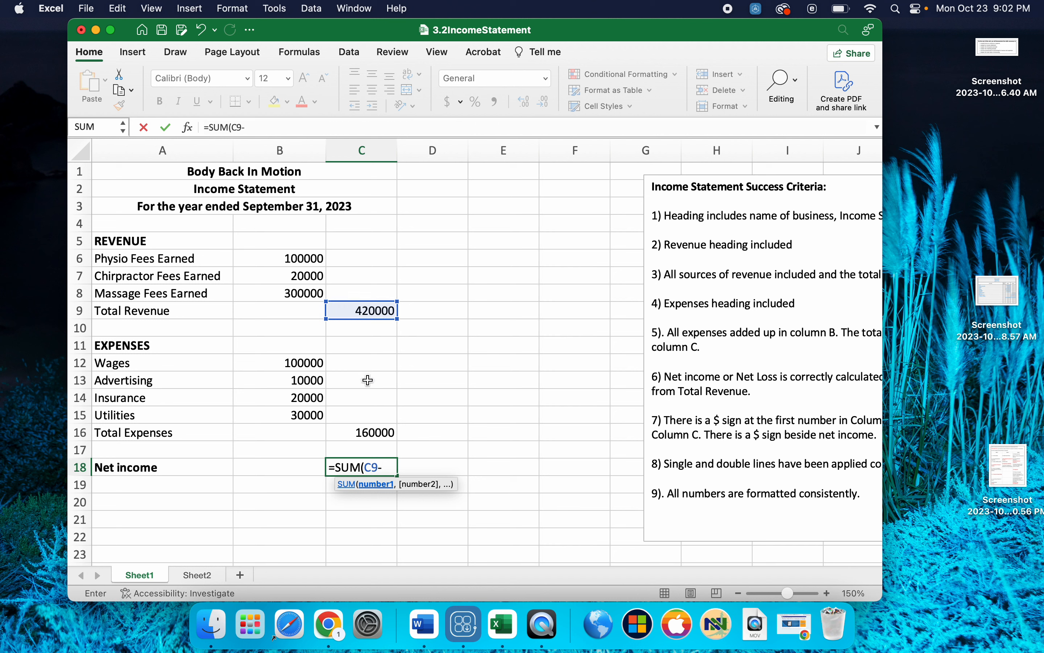
left_click(359, 432)
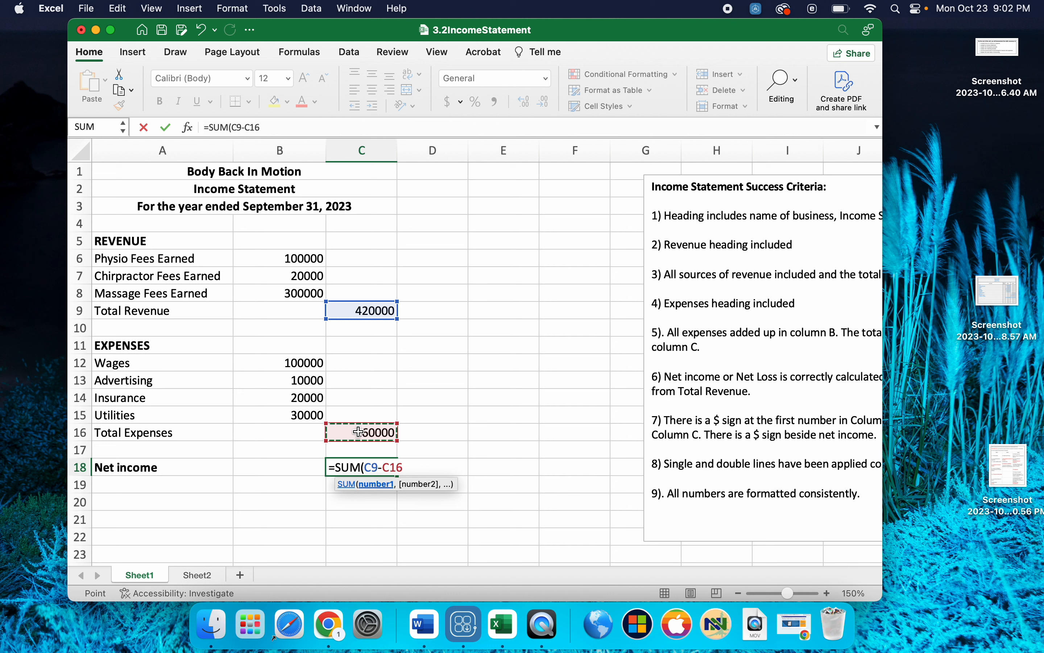
type(")")
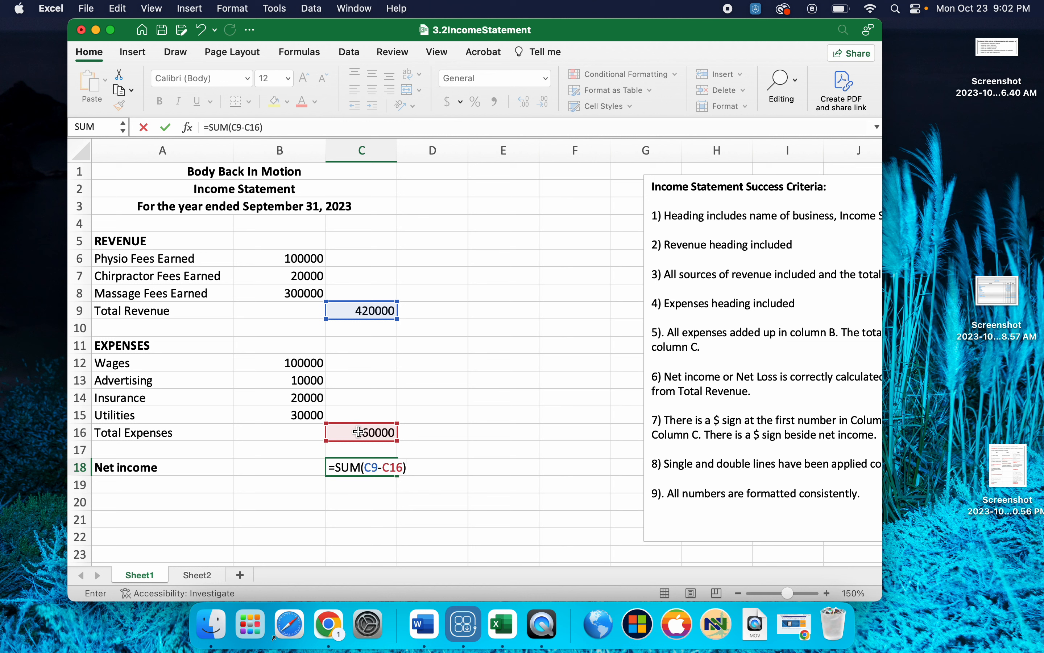
key("Return")
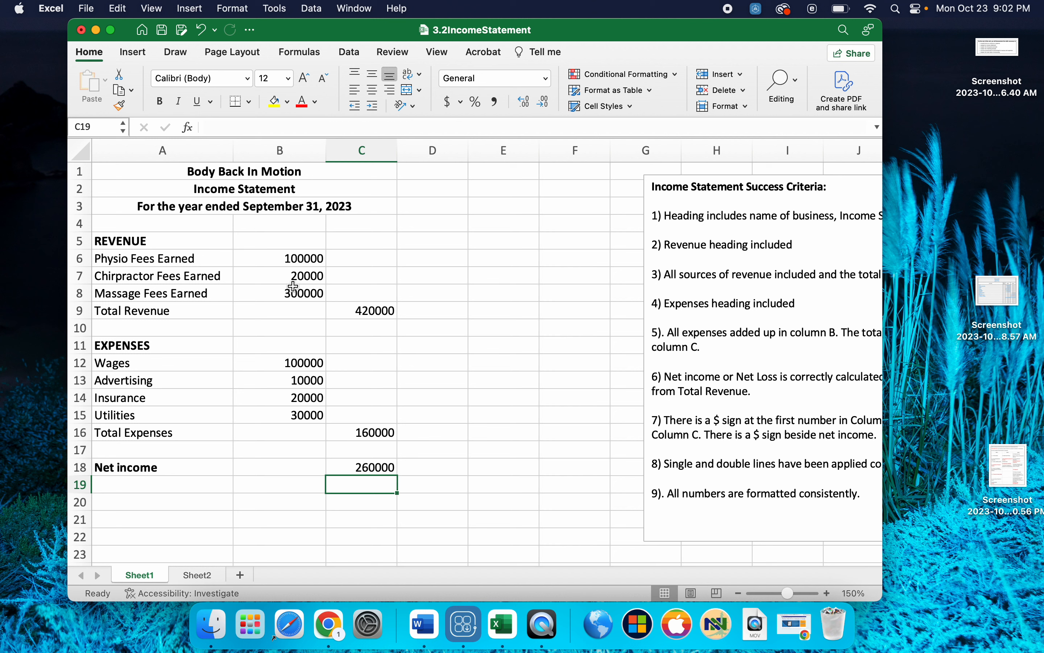
left_click(288, 258)
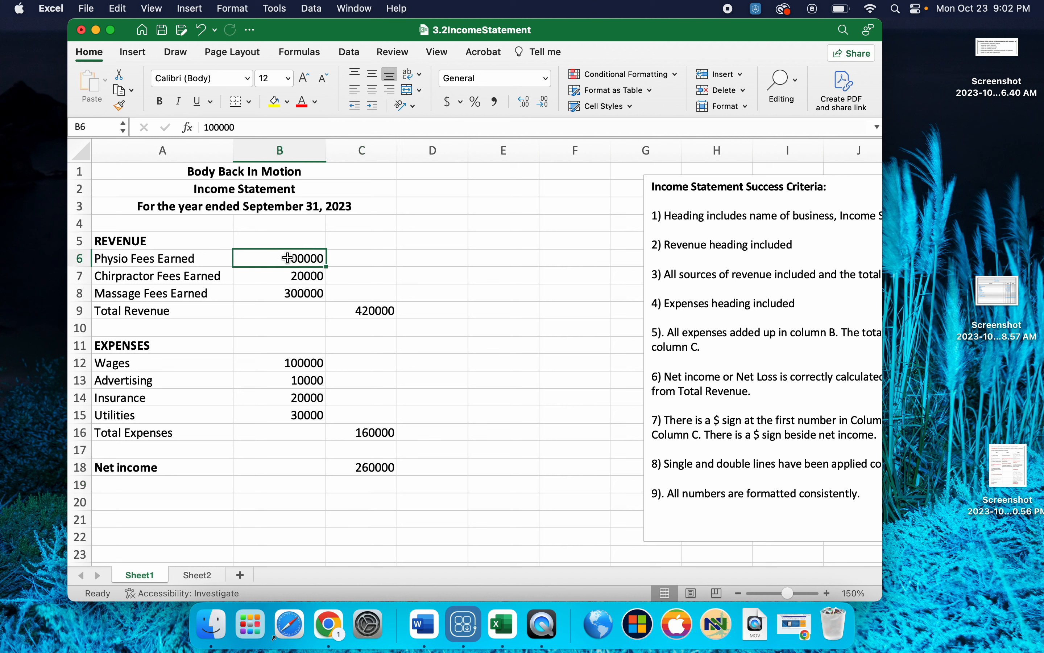
left_click(360, 313)
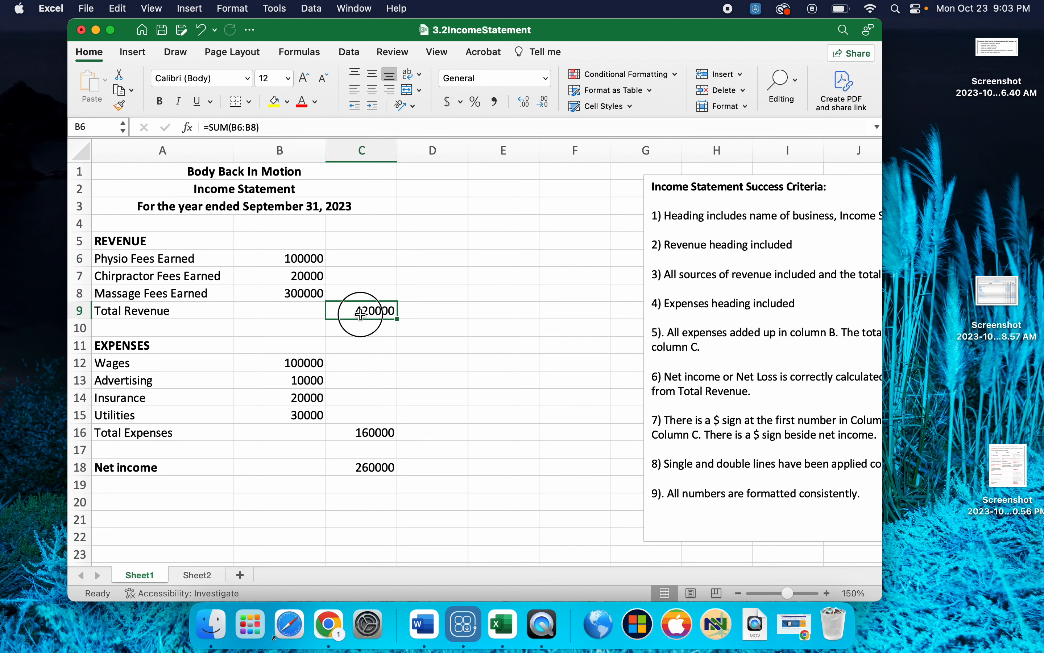
left_click(363, 468)
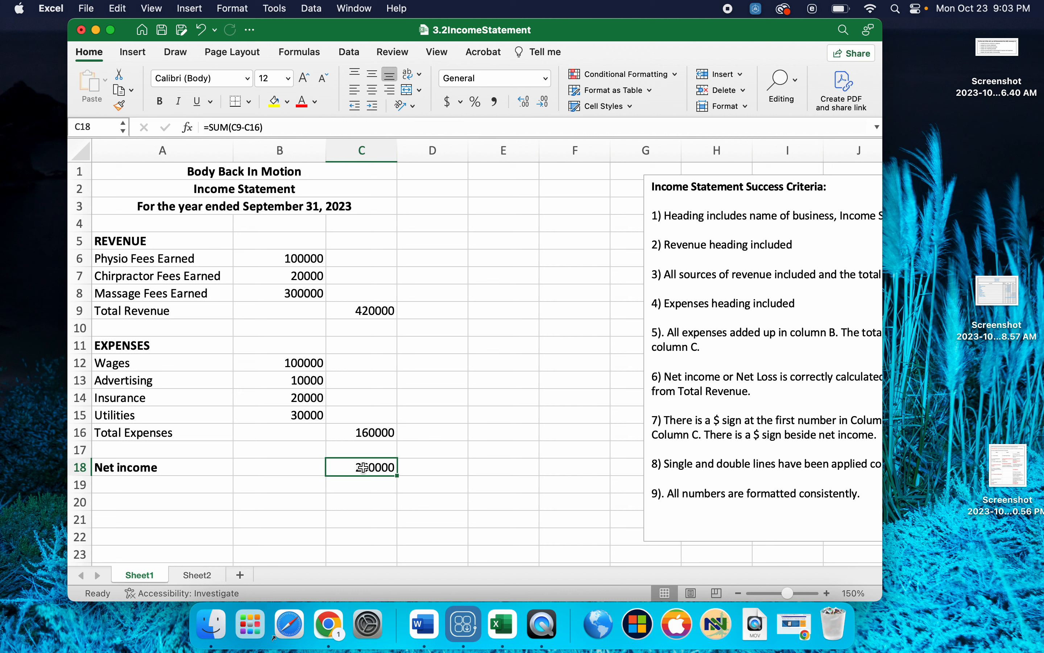
- Format B6, C9 and C18 together in the accounting format with a dollar sign and no decimal places
left_click(306, 258)
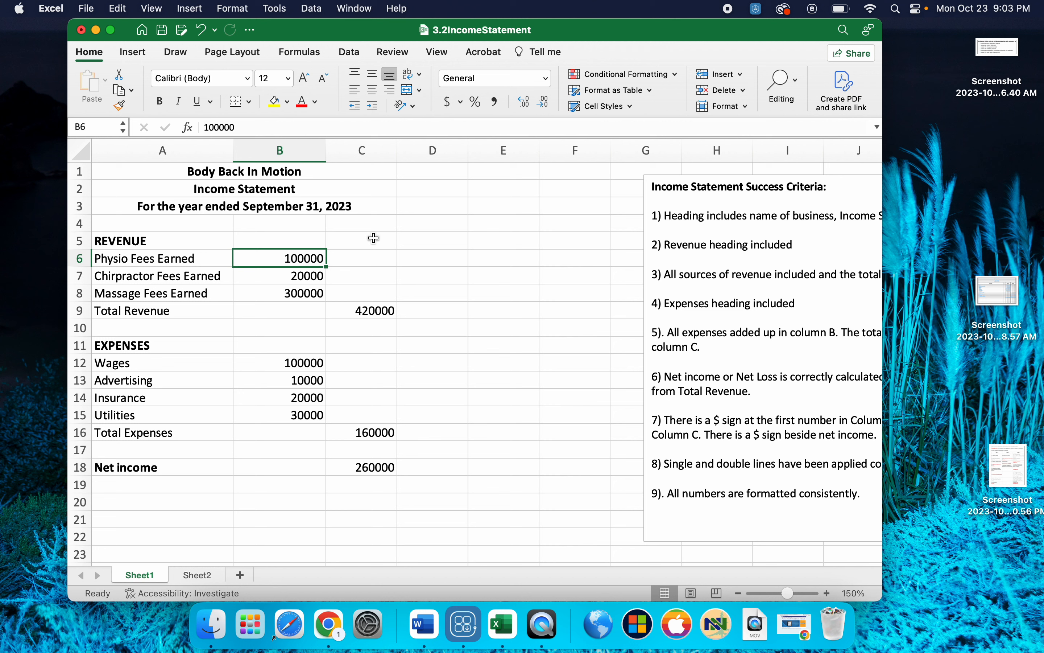
left_click(370, 311, "super")
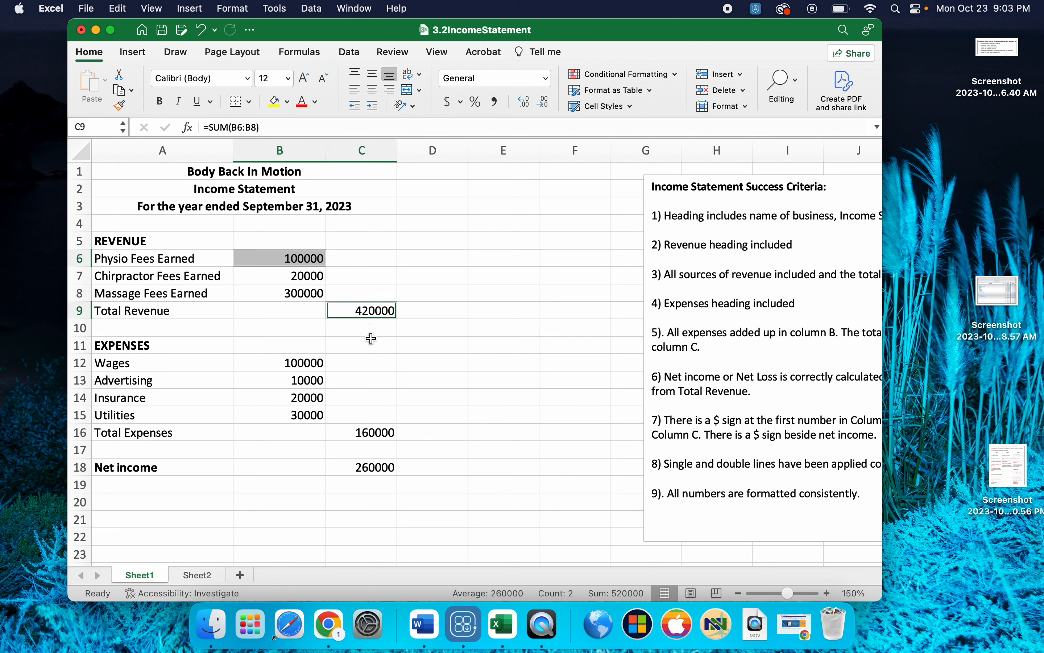
left_click(370, 469, "super")
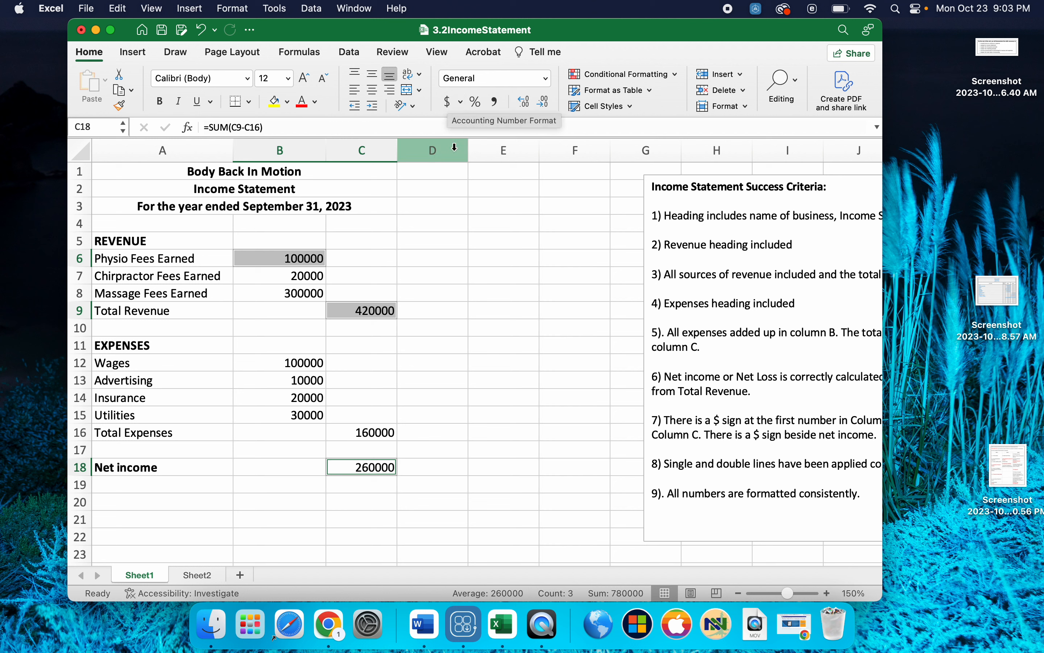
left_click(450, 104)
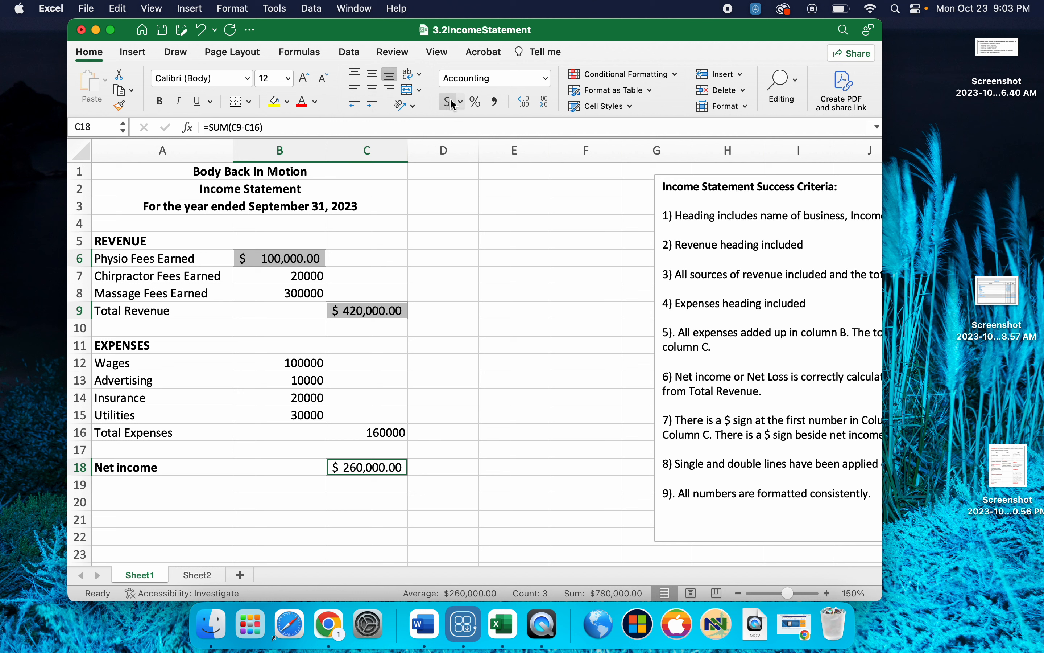
left_click(546, 106)
left_click(546, 105)
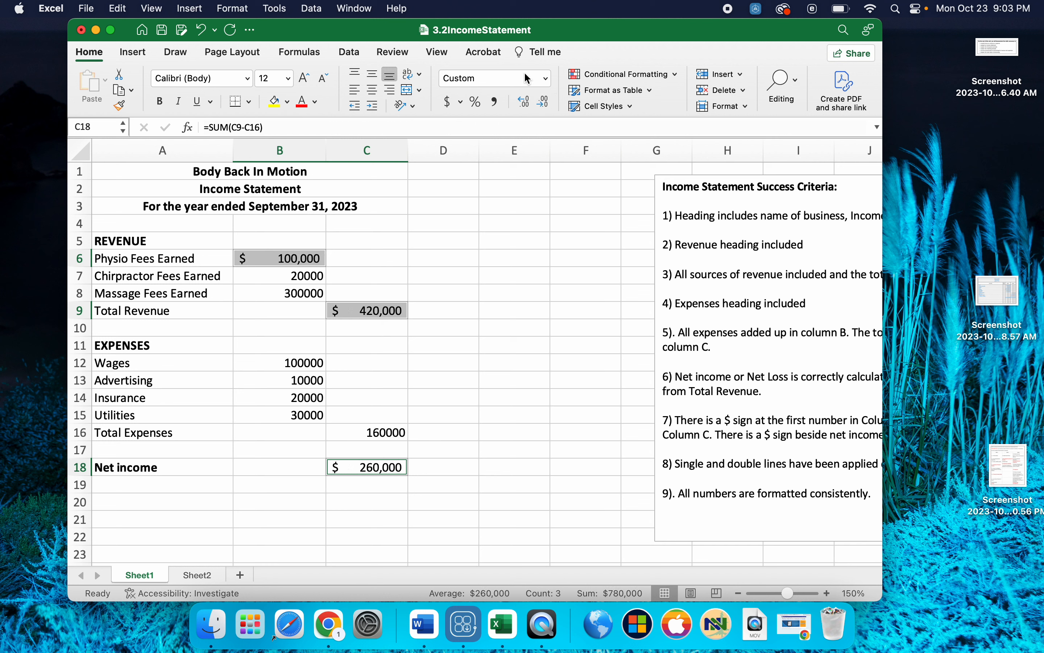
- Bring the decimal places back on B6, C9 and C18 and remove them again
left_click(529, 107)
left_click(530, 106)
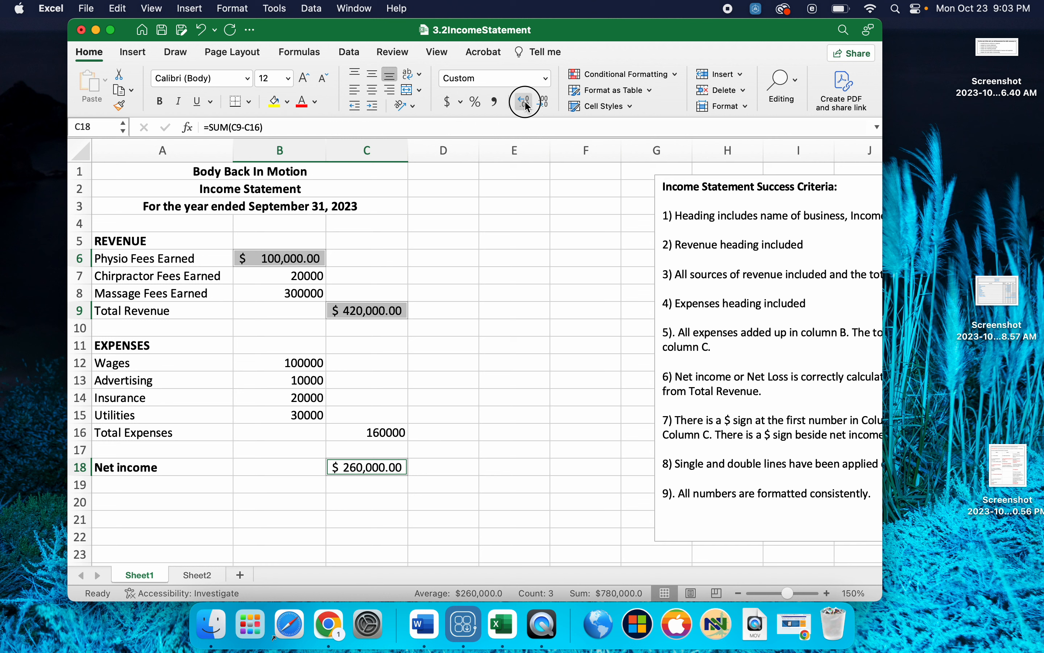
left_click(529, 107)
left_click(529, 106)
left_click(546, 105)
left_click(545, 106)
left_click(545, 105)
left_click(546, 105)
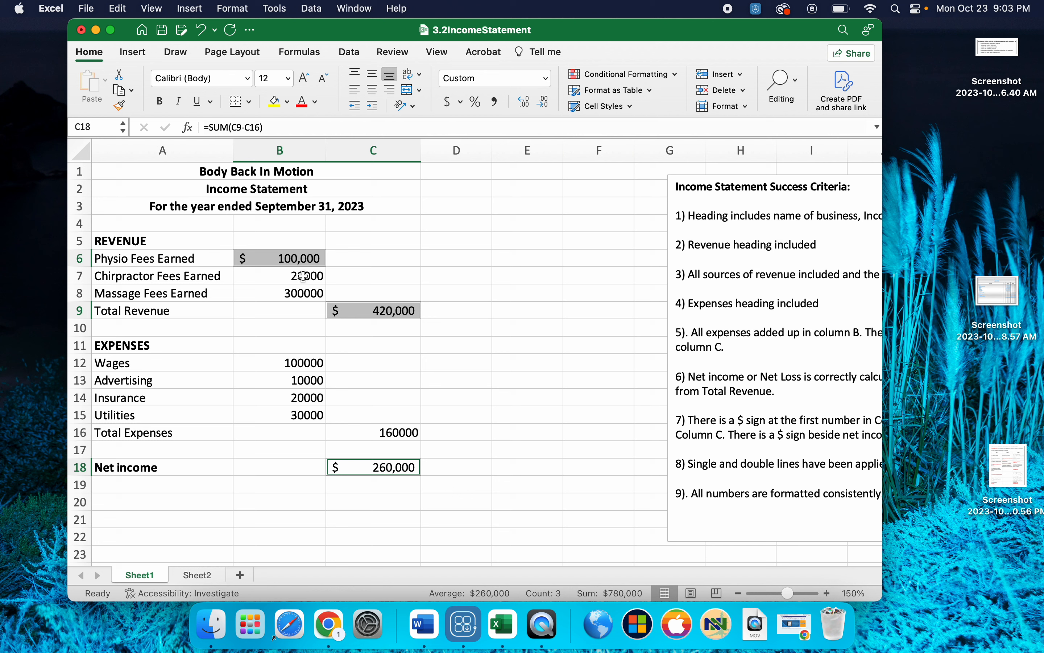
- Apply the comma style without decimal places to the amounts in B7:C16
left_click_drag(303, 276, 334, 424)
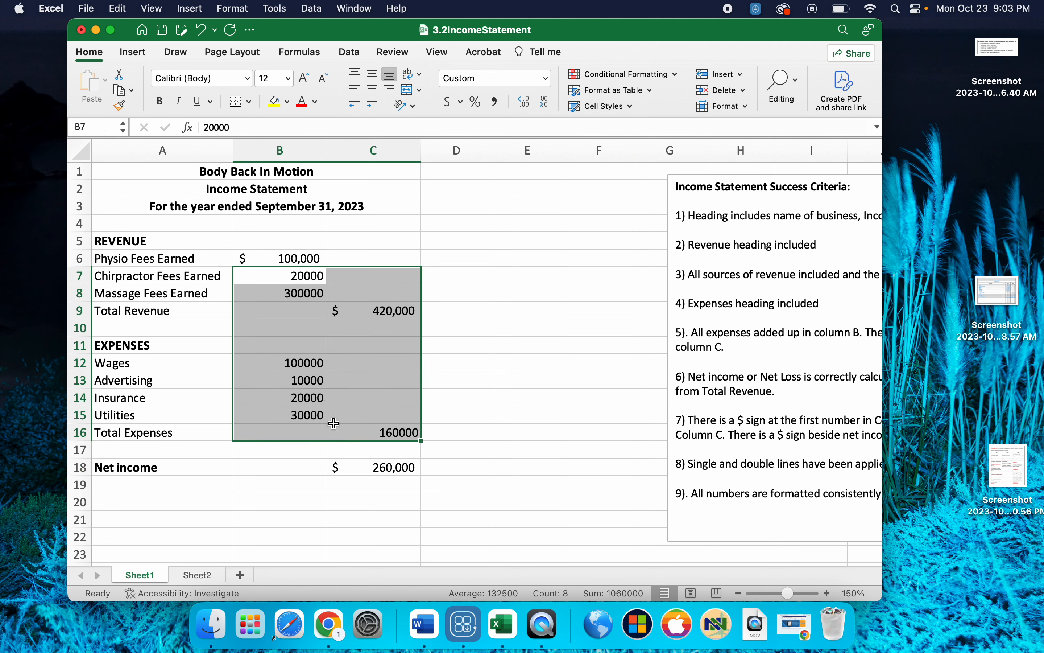
left_click(497, 103)
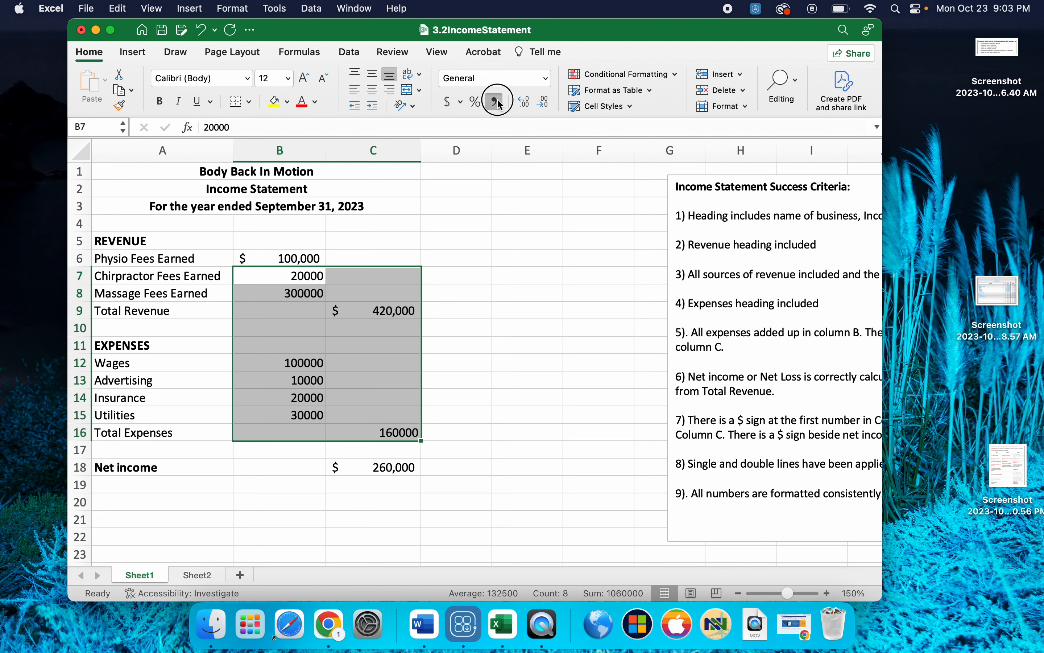
left_click(545, 102)
left_click(546, 102)
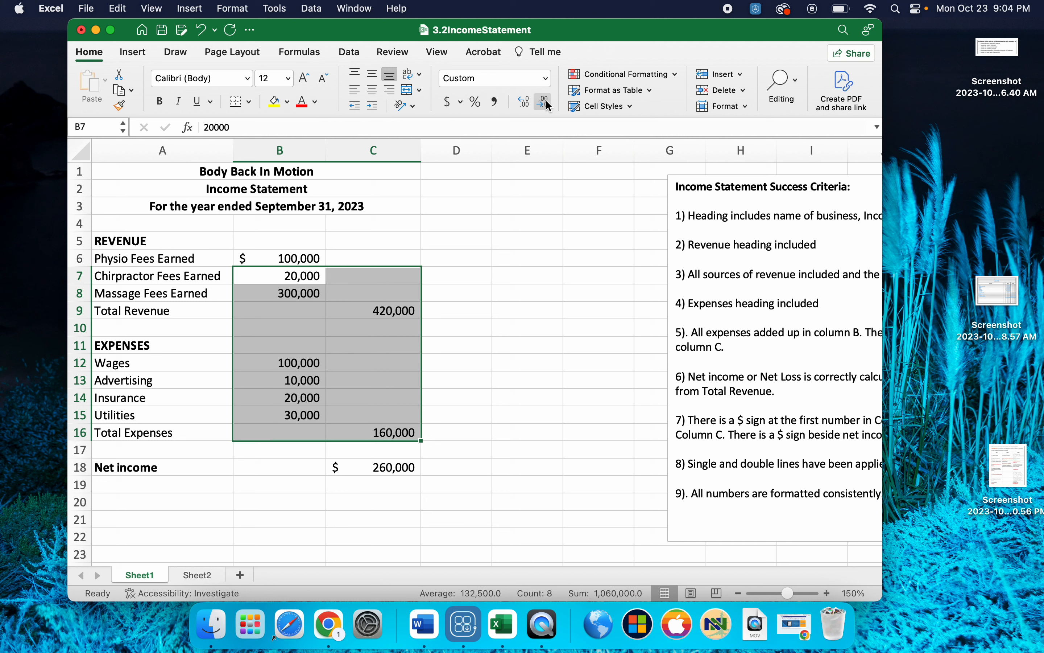
left_click(477, 340)
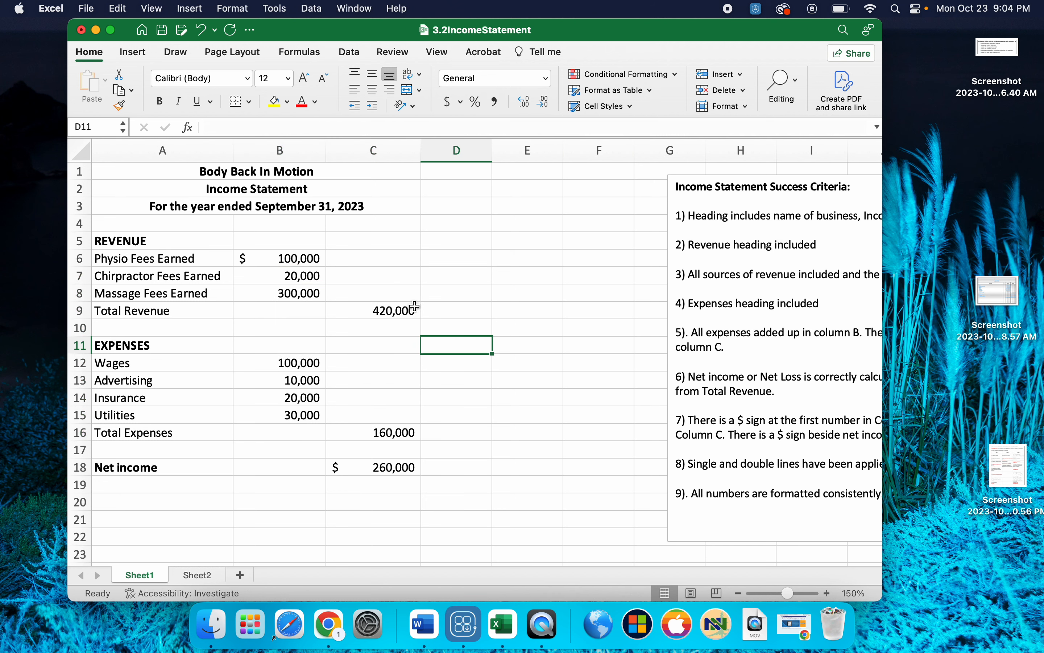
- Format the total revenue in C9 in the accounting format with a dollar sign and no decimal places
left_click(403, 310)
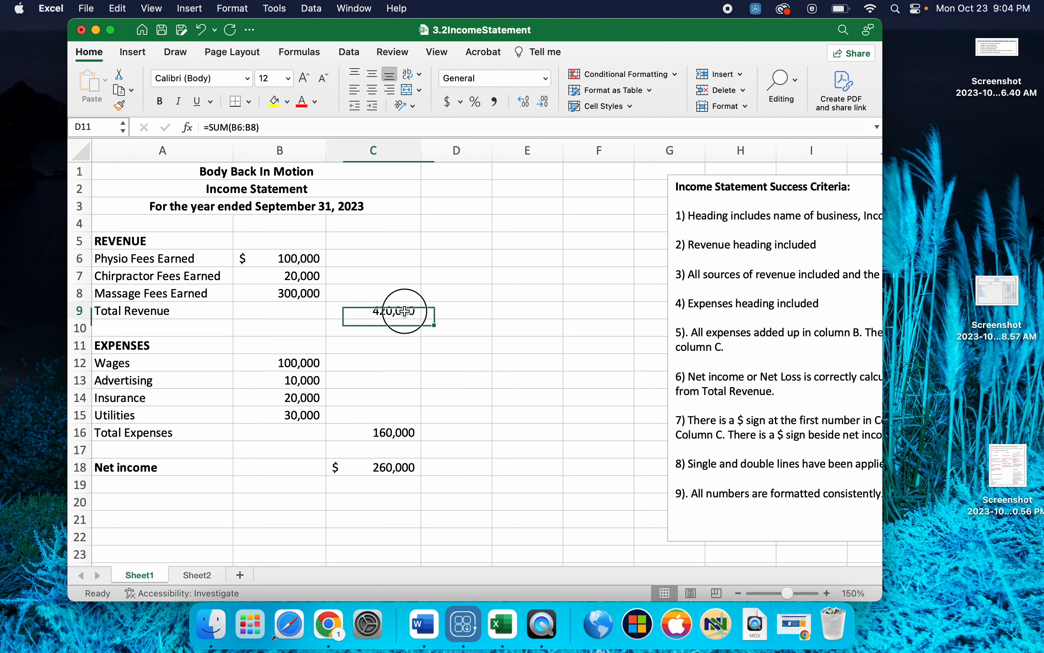
left_click(447, 102)
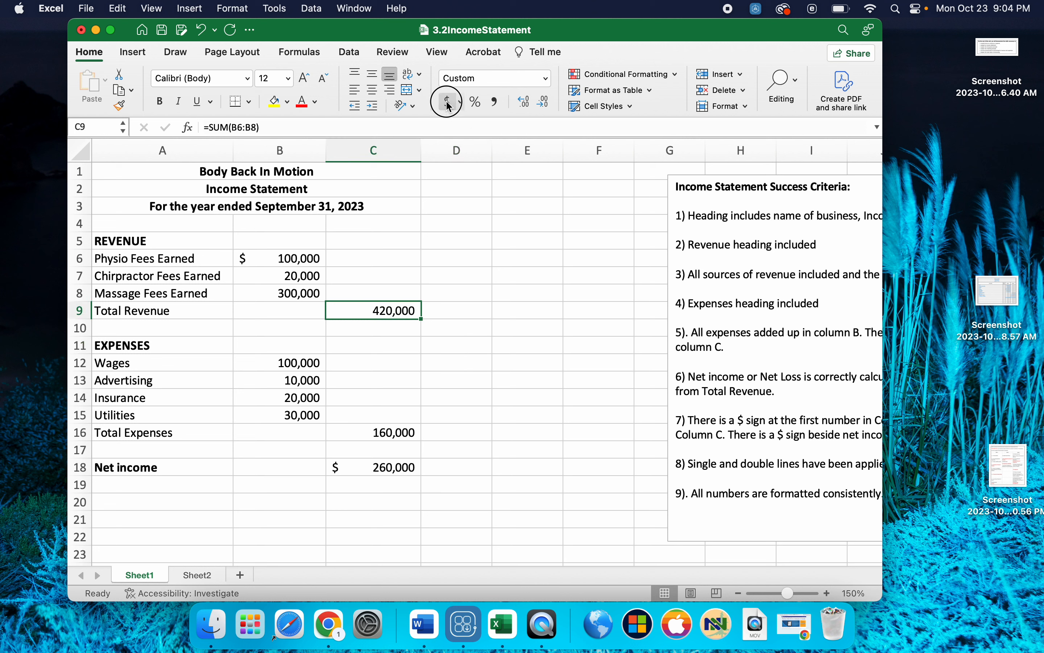
left_click(545, 102)
left_click(544, 102)
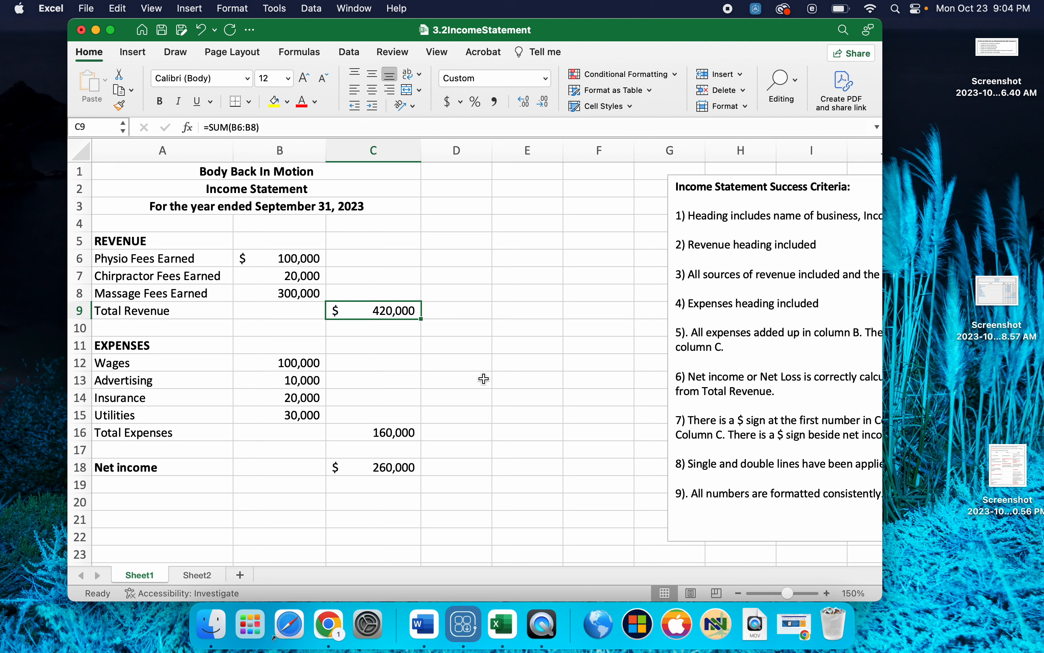
- Add a single bottom border under the last revenue amount in B8, the last expense amount in B15 and the total expenses in C16
left_click(283, 295)
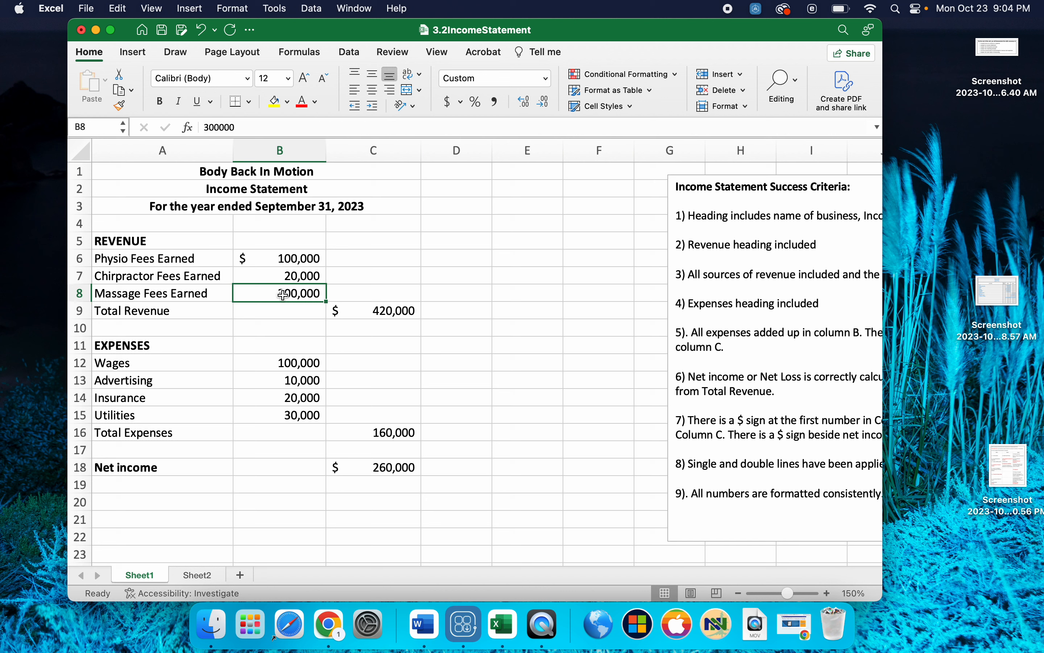
left_click(250, 102)
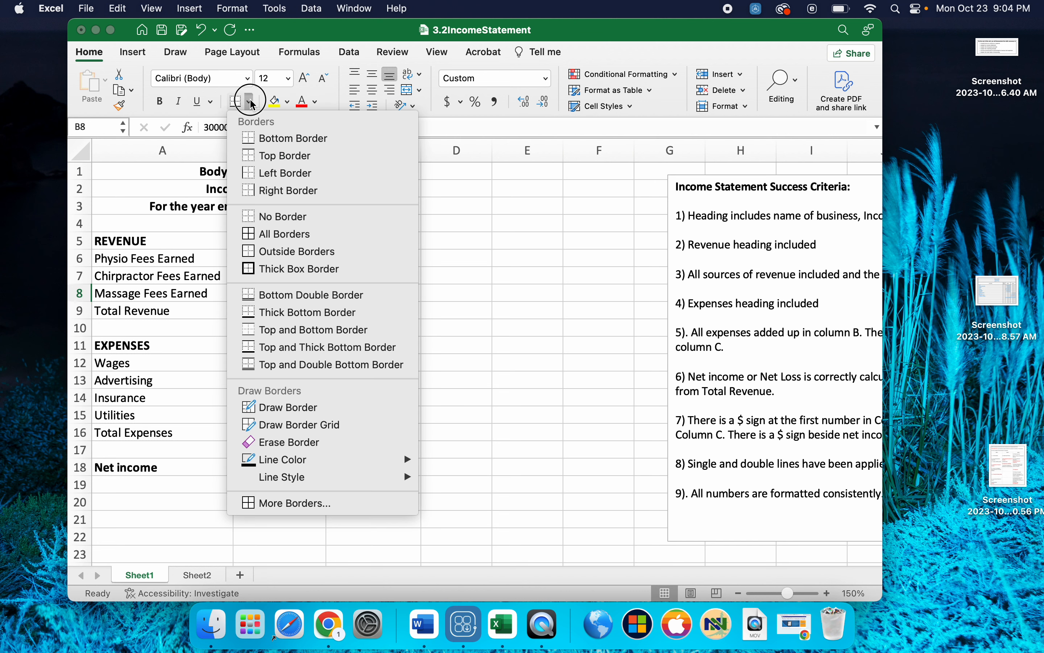
left_click(256, 139)
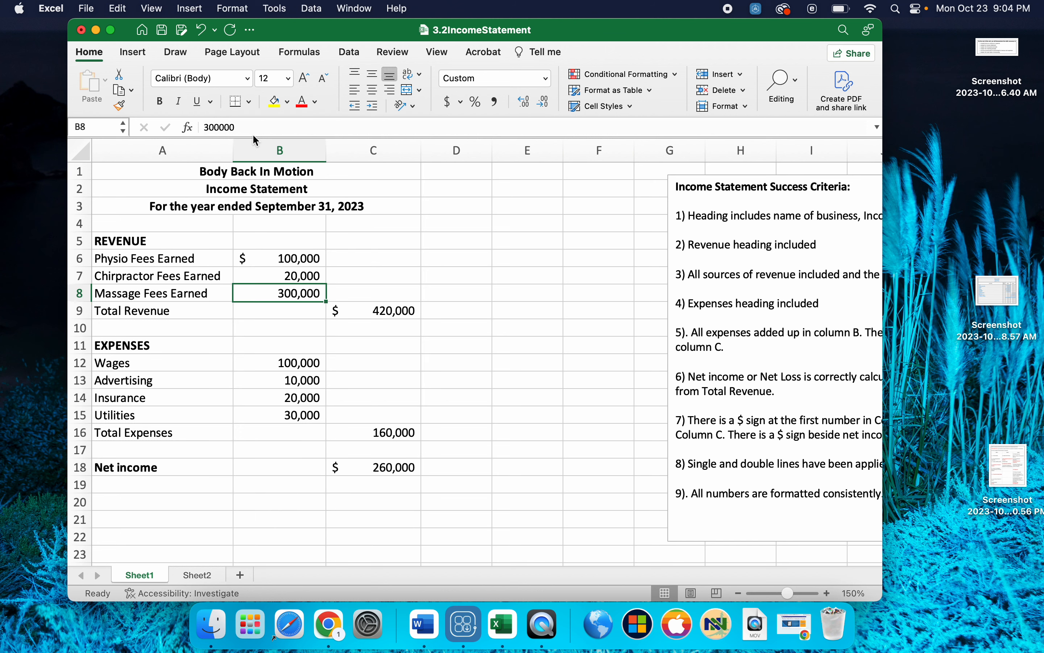
left_click(289, 329)
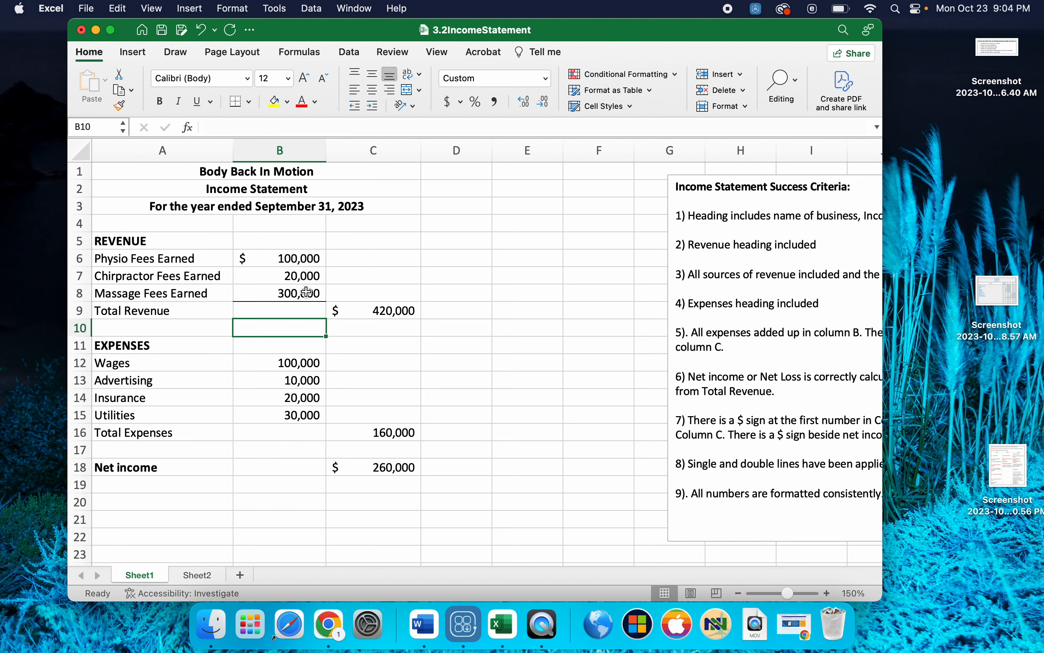
left_click(282, 415)
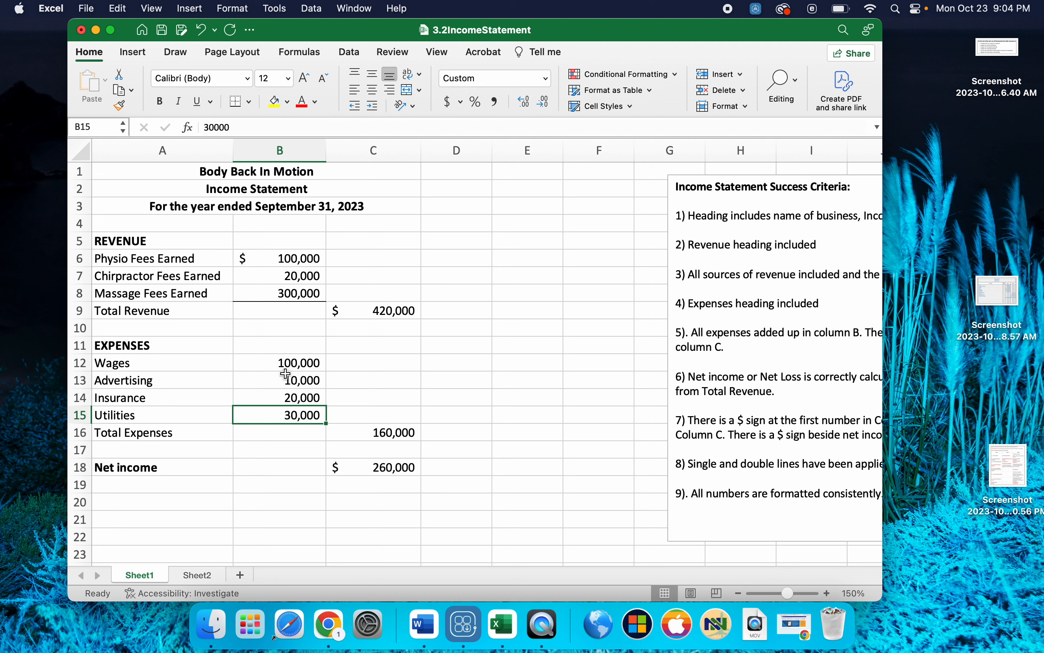
left_click(231, 101)
left_click(387, 432)
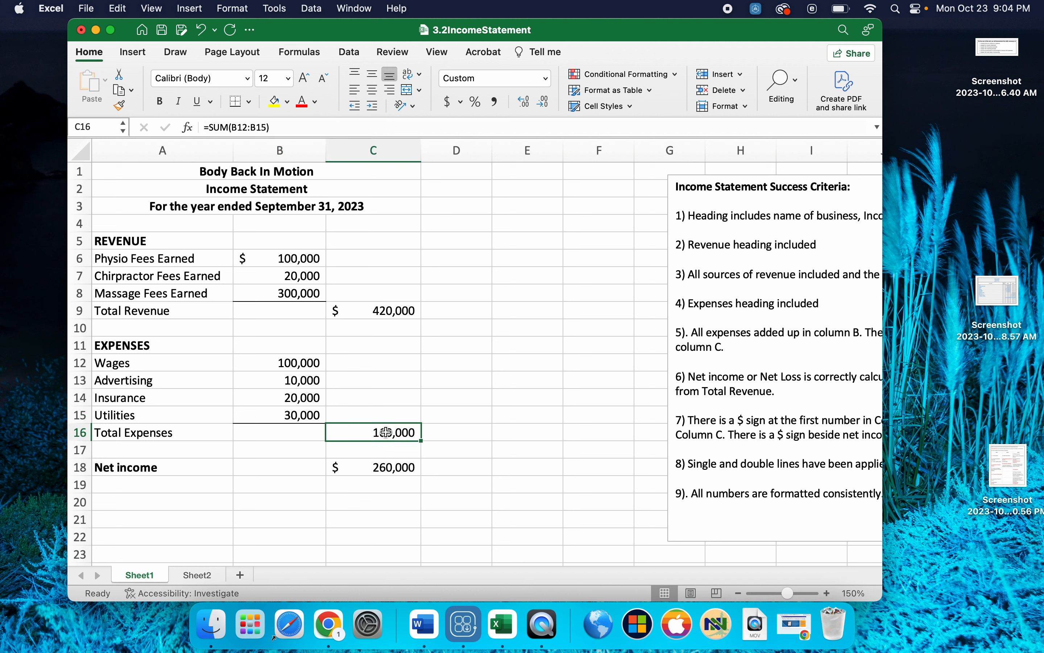
left_click(237, 104)
left_click(469, 480)
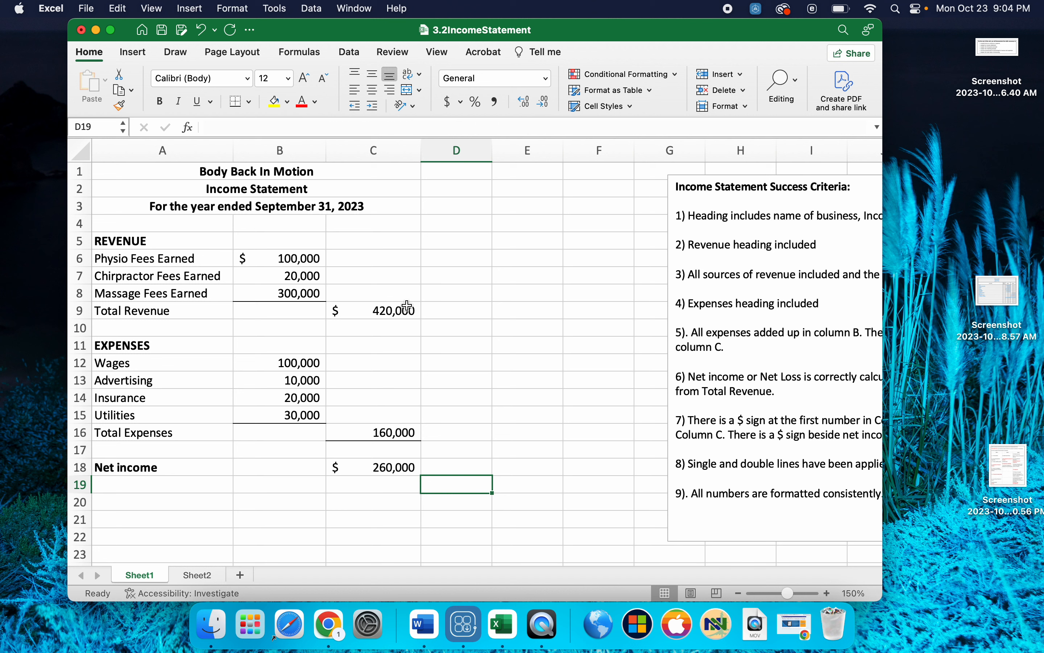
- Apply a bottom double border to the net income in C18
left_click(378, 469)
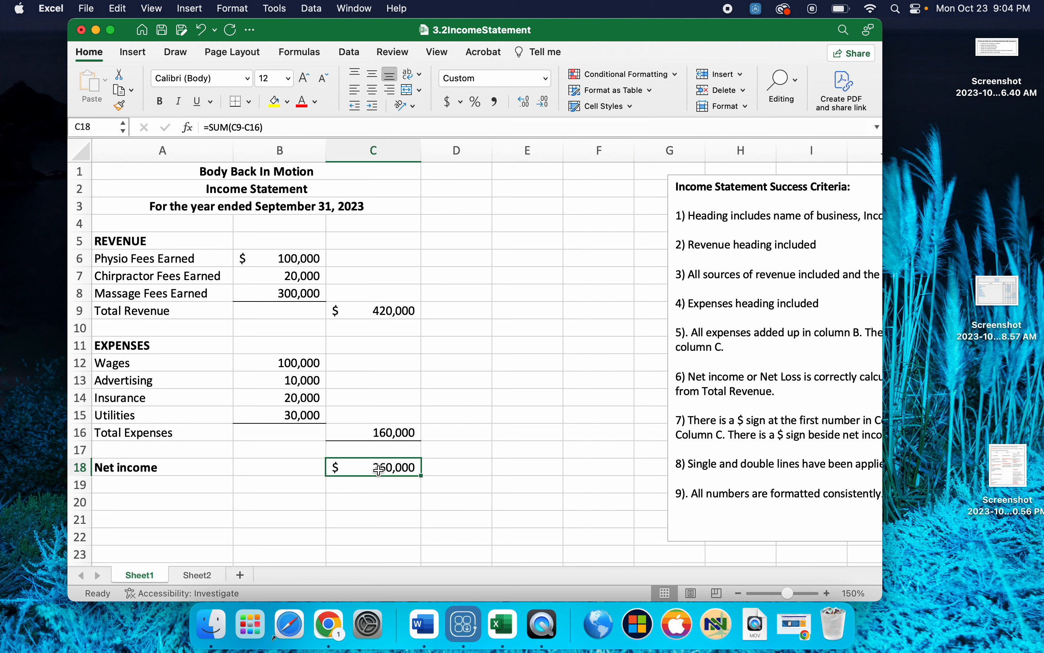
left_click(251, 103)
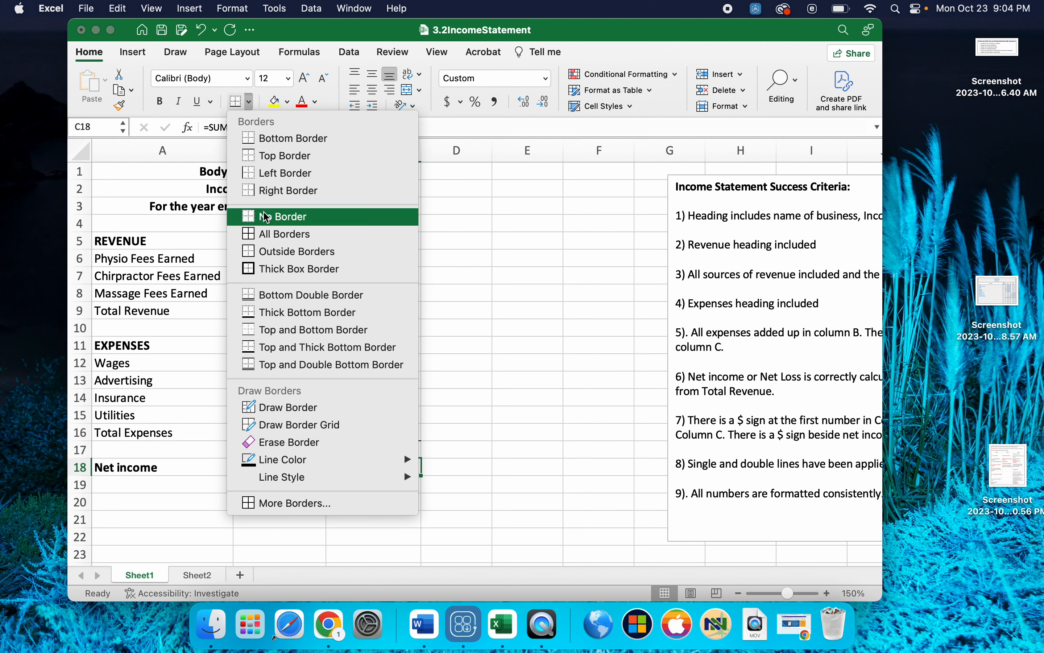
left_click(276, 295)
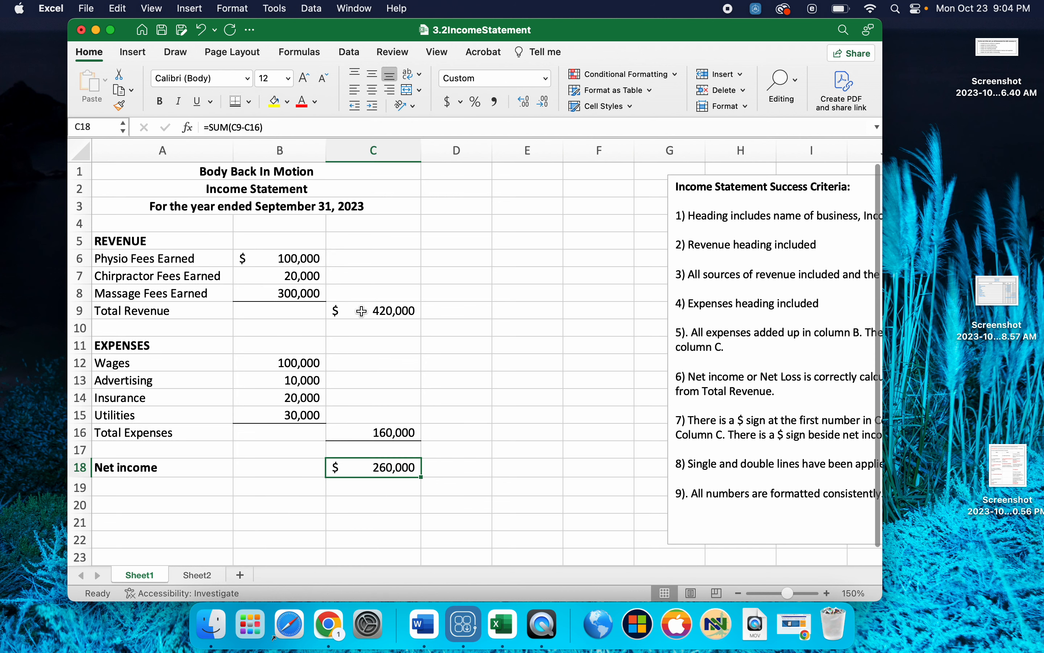
left_click(527, 414)
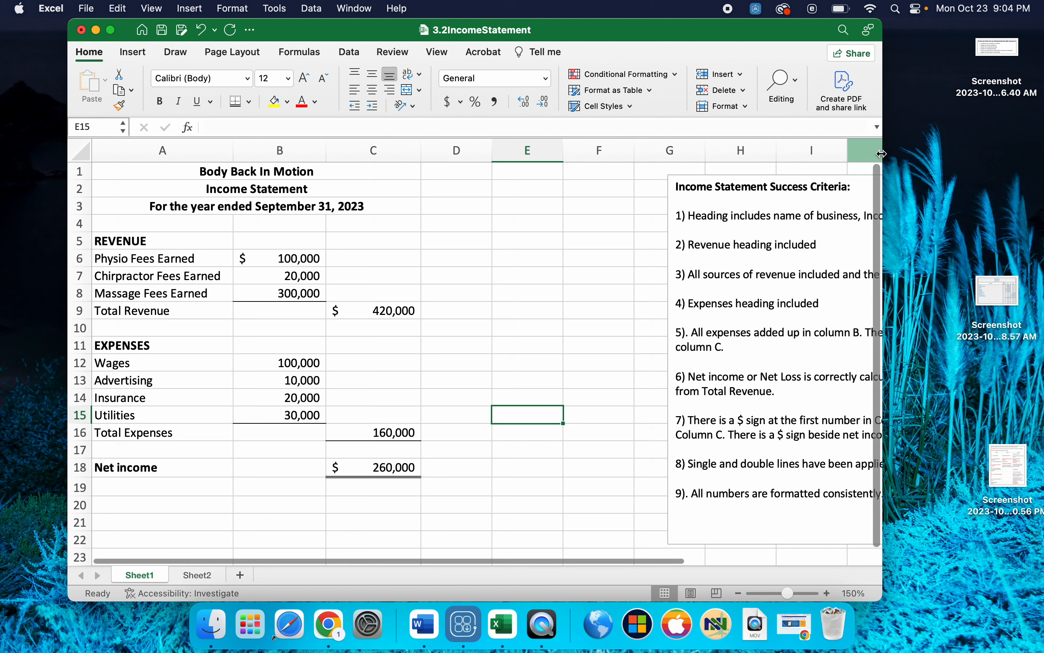
- Widen the workbook window to show more of the Income Statement Success Criteria text
left_click_drag(888, 152, 997, 159)
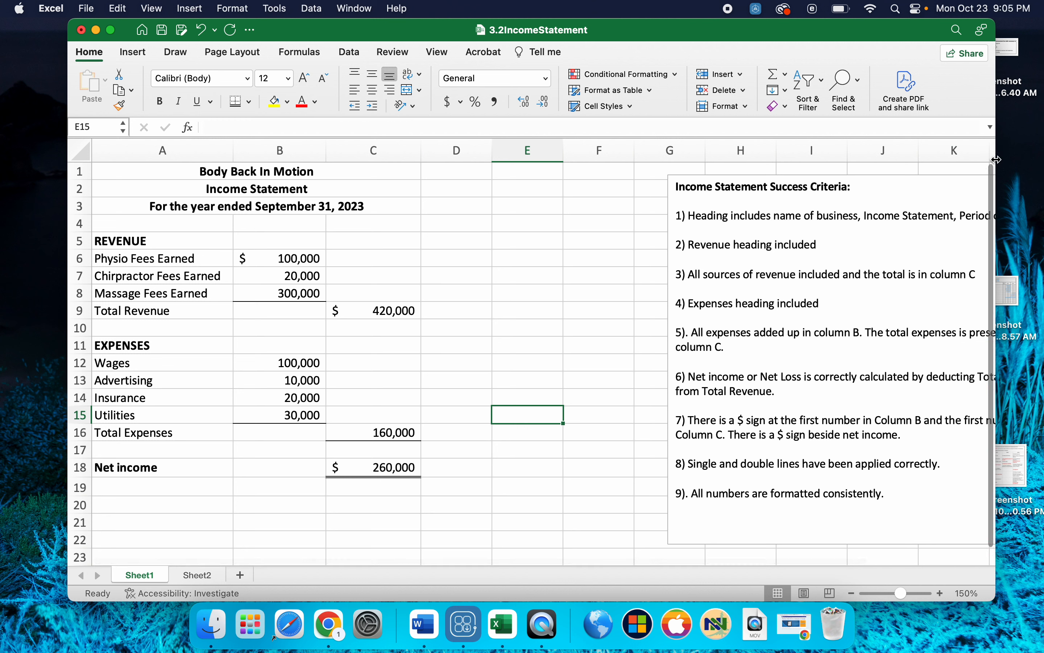